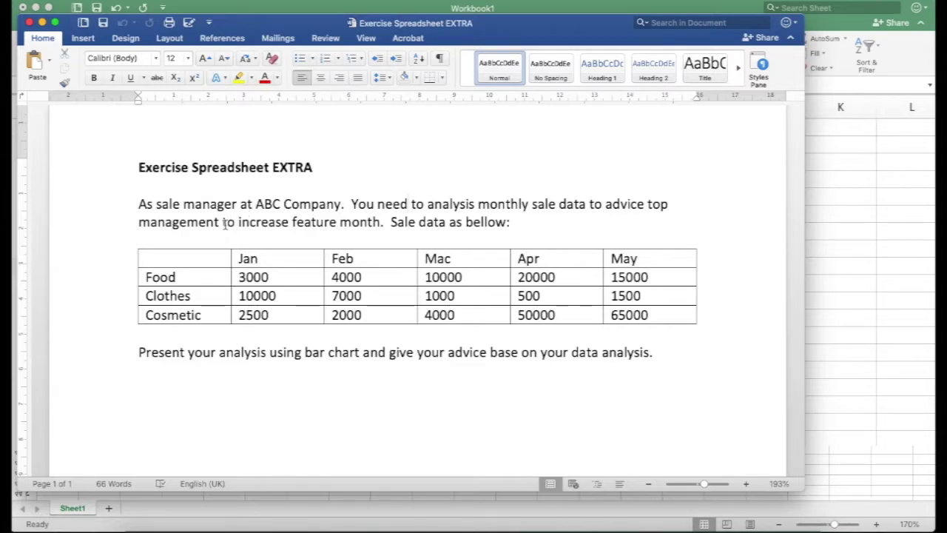
# Step: Complete the phrase "increase feature month" in the introductory paragraph so that it reads "increase feature monthly sale"
pyautogui.doubleClick(226, 224)
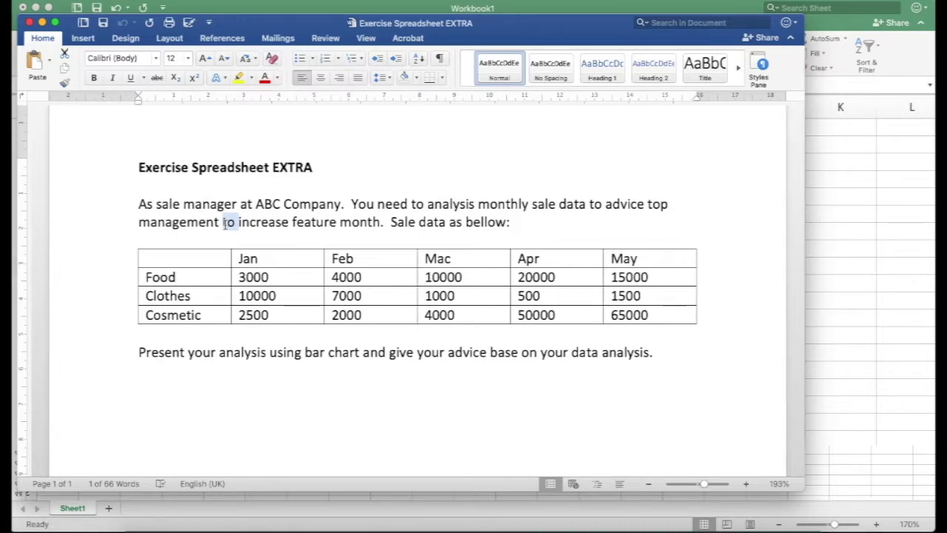
pyautogui.click(381, 221)
pyautogui.write('ly sale')
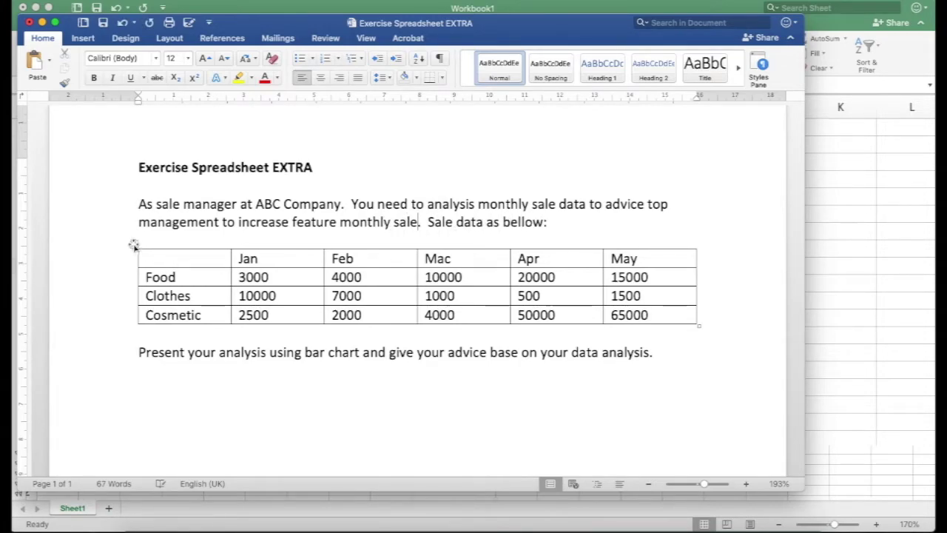
# Step: Copy the whole sales data table from the Word document and paste it into the Excel workbook starting at cell B3
pyautogui.click(134, 243)
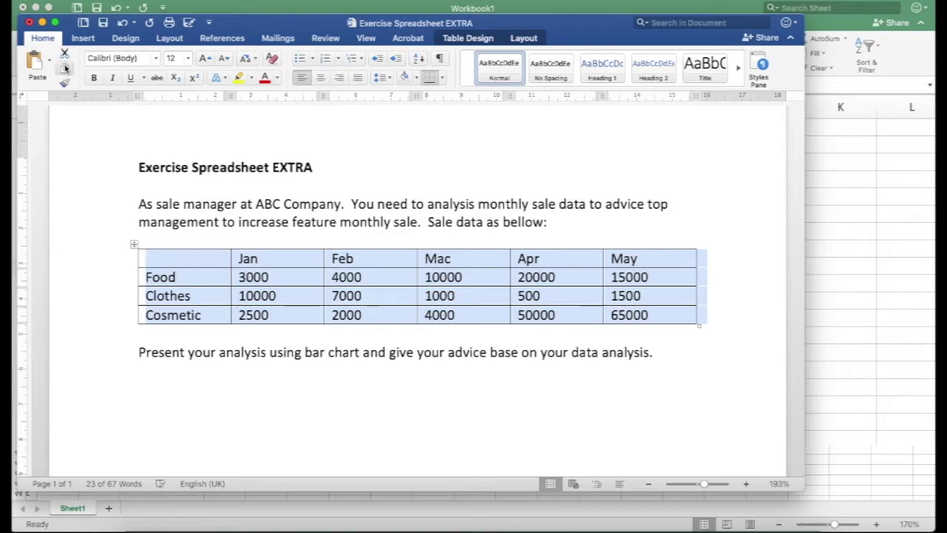
pyautogui.click(64, 68)
pyautogui.click(42, 23)
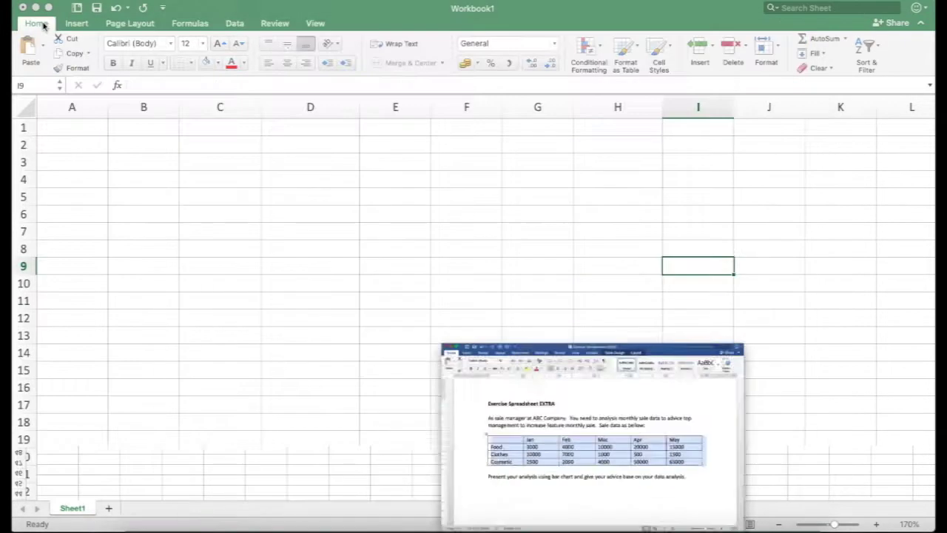
pyautogui.click(115, 166)
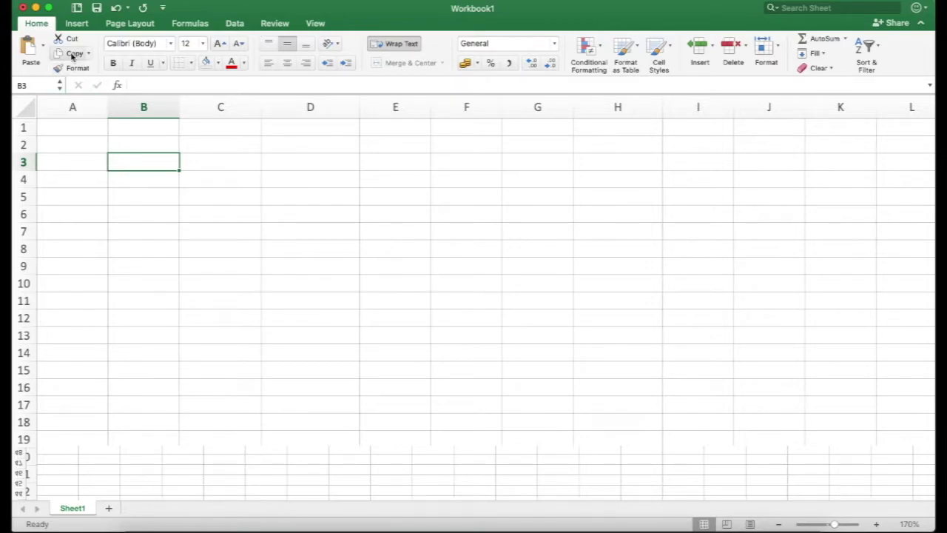
pyautogui.click(31, 51)
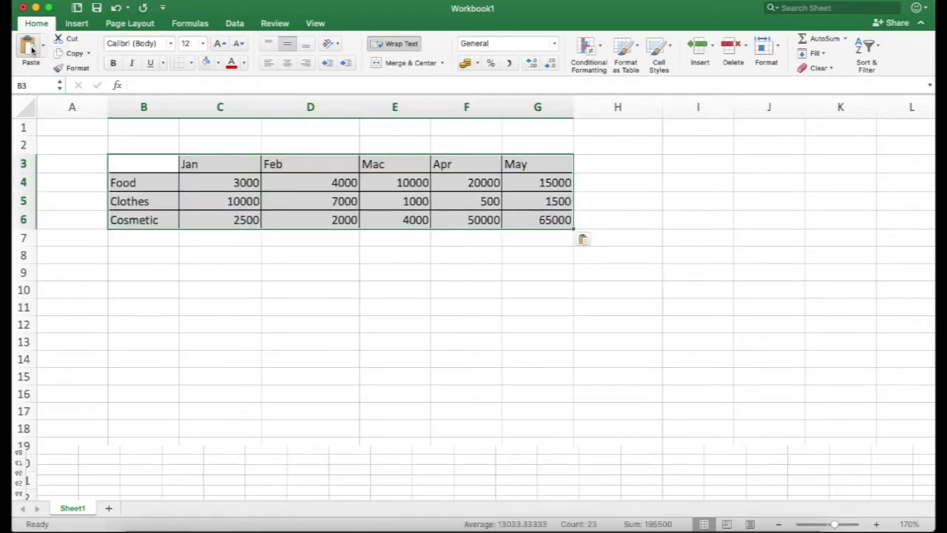
pyautogui.click(503, 272)
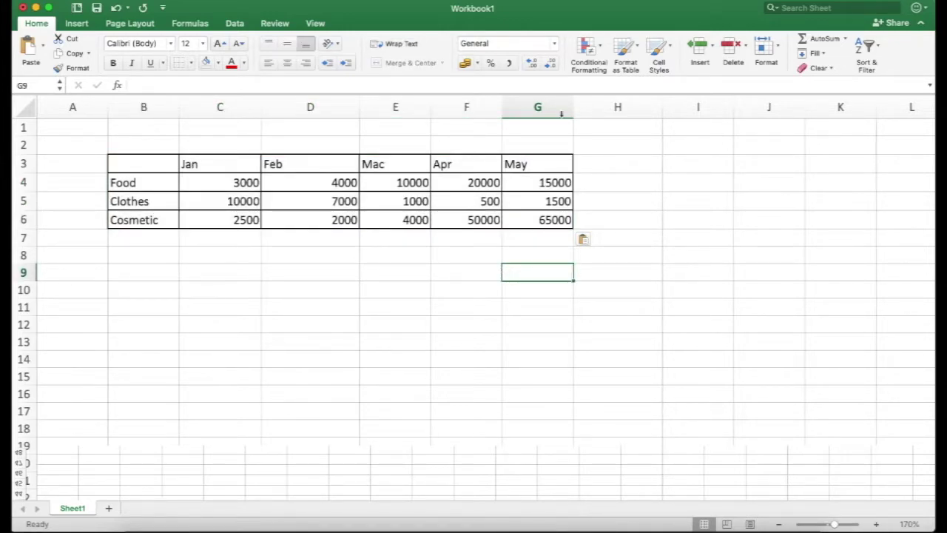
# Step: Enter the column header "TOTAL (RM)" in cell H3, beside the May column
pyautogui.click(616, 164)
pyautogui.write('TOTAL')
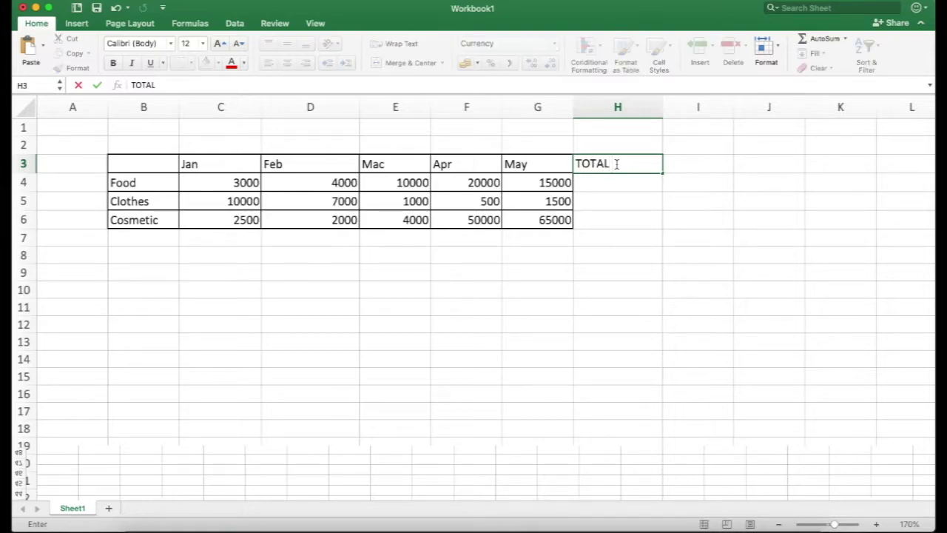
pyautogui.write(' (RM)')
pyautogui.press('Return')
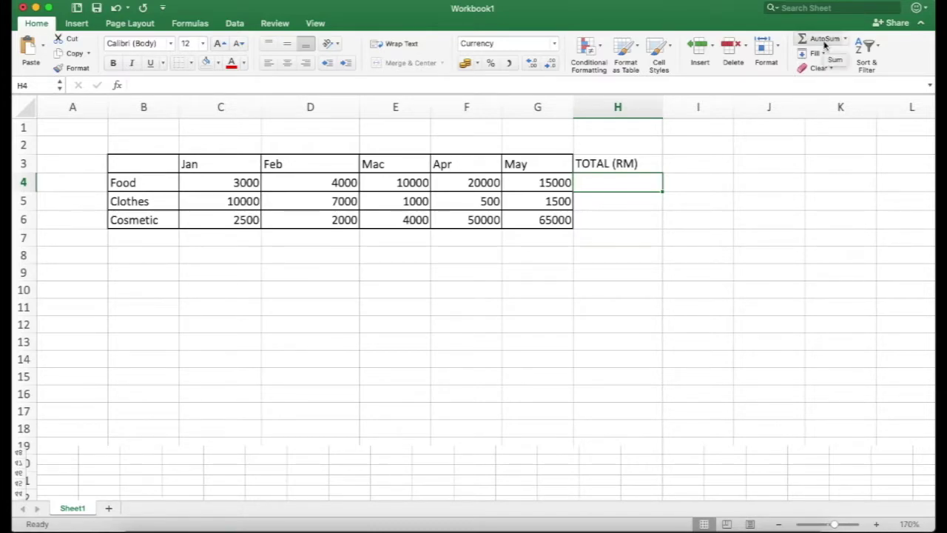
# Step: Sum the Food sales C4:G4 in cell H4 with AutoSum and fill the formula down to H6
pyautogui.click(825, 44)
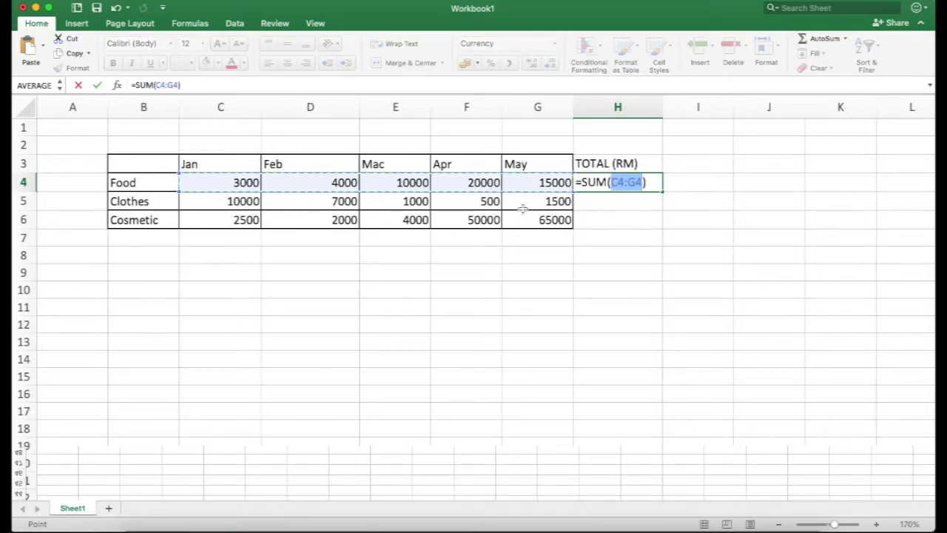
pyautogui.press('Return')
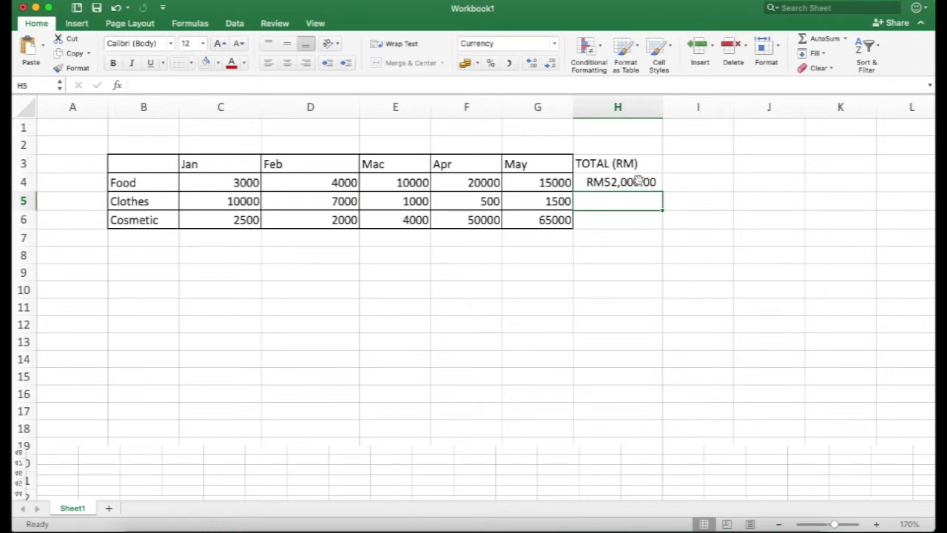
pyautogui.click(638, 182)
pyautogui.moveTo(662, 191); pyautogui.dragTo(662, 229)
pyautogui.click(717, 201)
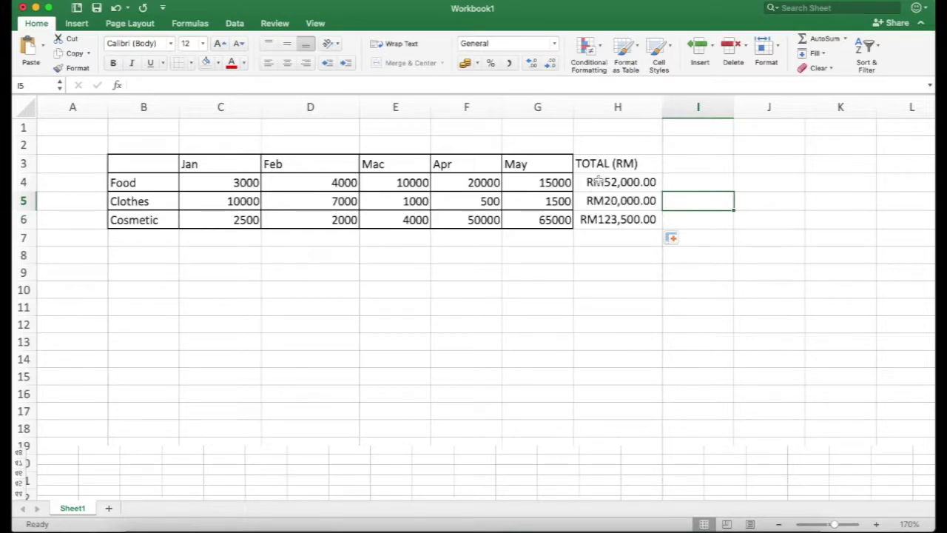
# Step: Remove "(RM)" from the header in cell H3 so that it reads "TOTAL"
pyautogui.doubleClick(608, 164)
pyautogui.moveTo(608, 163); pyautogui.dragTo(640, 163)
pyautogui.press('BackSpace')
pyautogui.press('Return')
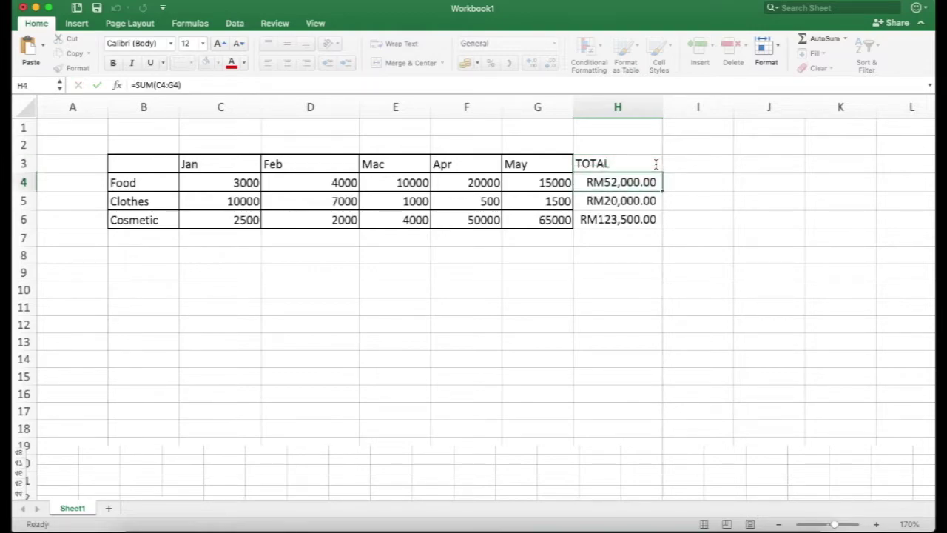
# Step: Apply the Currency number format with the RM symbol to the Food total in cell H4
pyautogui.rightClick(610, 183)
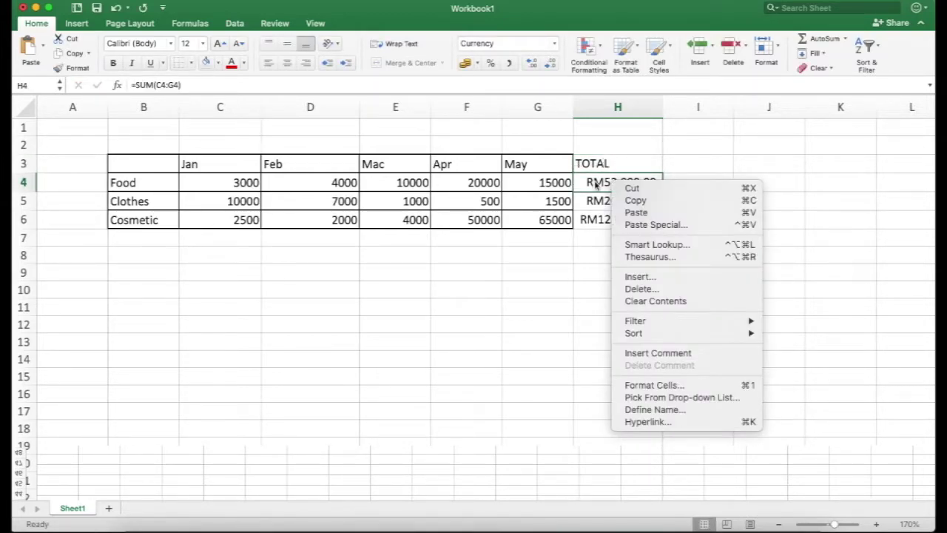
pyautogui.rightClick(597, 184)
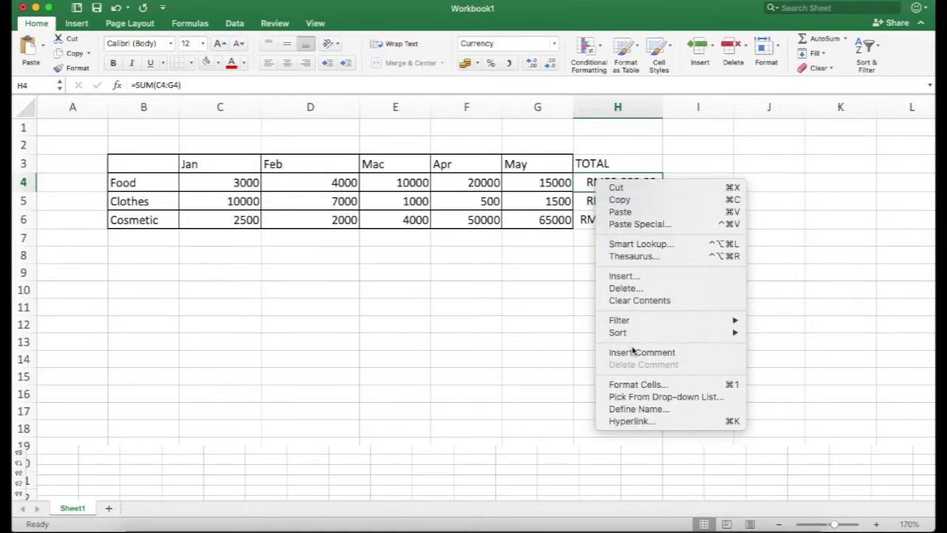
pyautogui.click(634, 386)
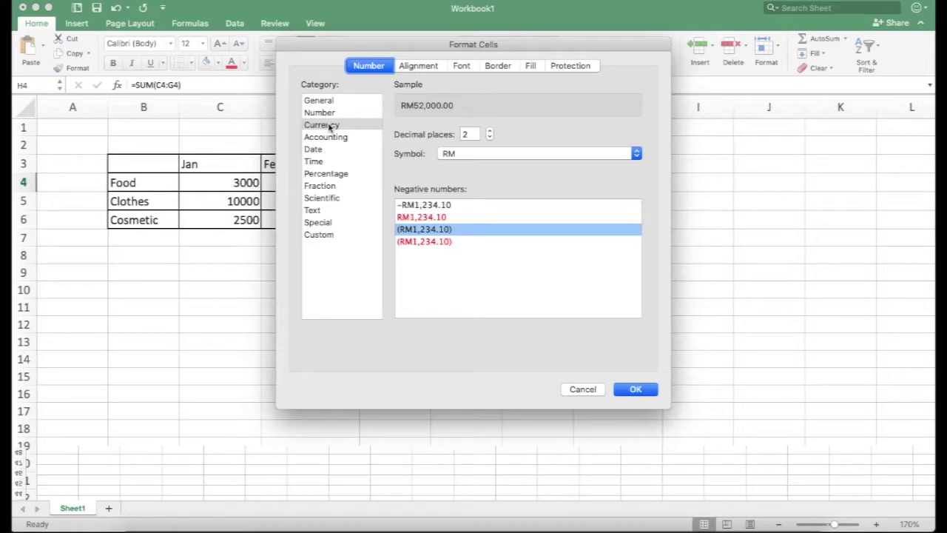
pyautogui.click(330, 125)
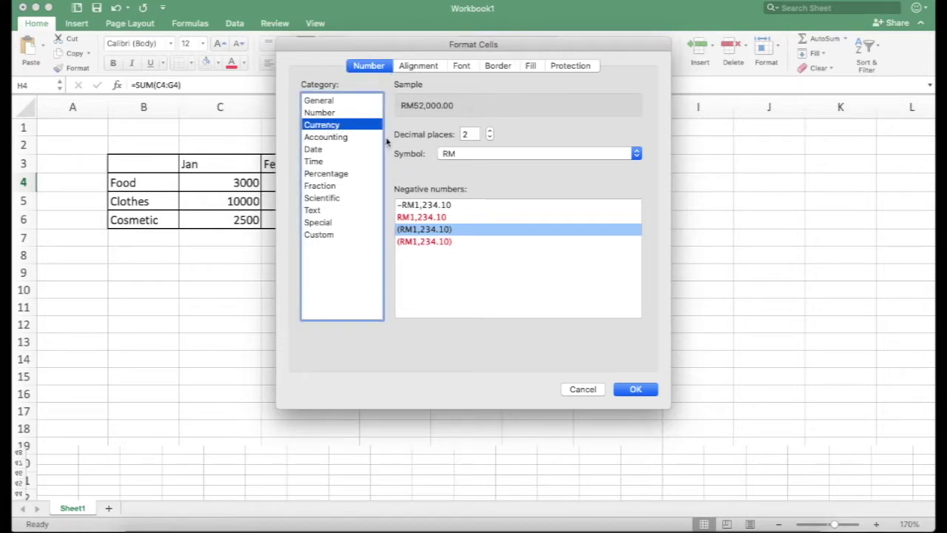
pyautogui.click(457, 155)
pyautogui.click(456, 155)
pyautogui.click(635, 390)
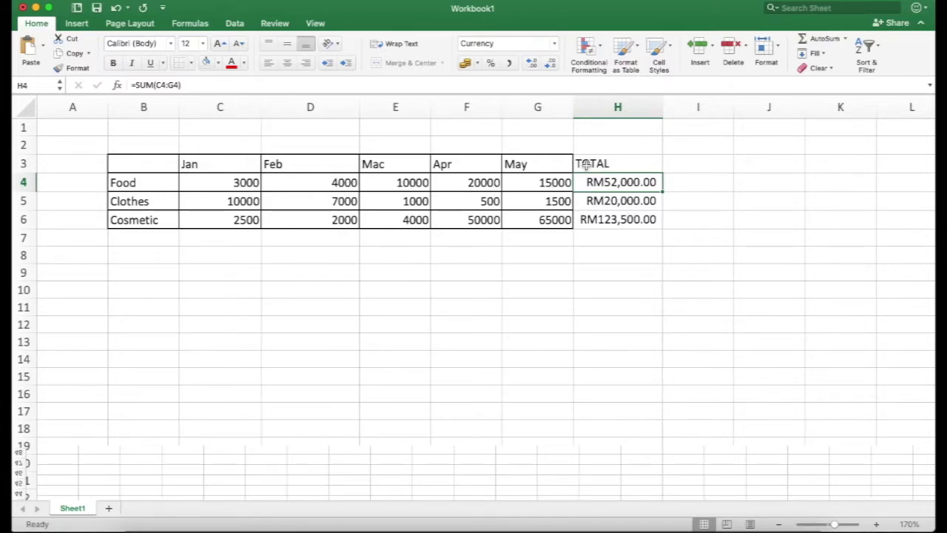
# Step: Apply all borders to the TOTAL column, cells H3 to H6
pyautogui.moveTo(585, 164); pyautogui.dragTo(614, 219)
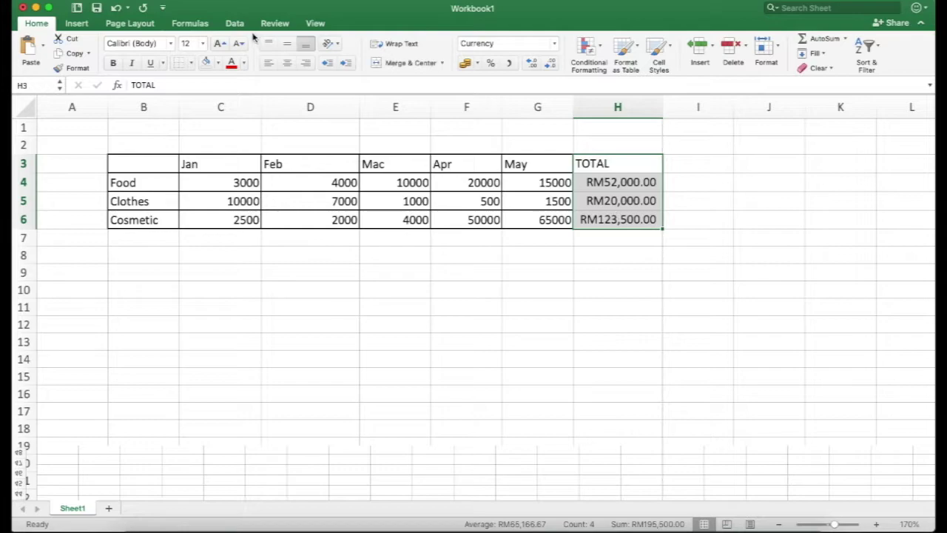
pyautogui.click(191, 62)
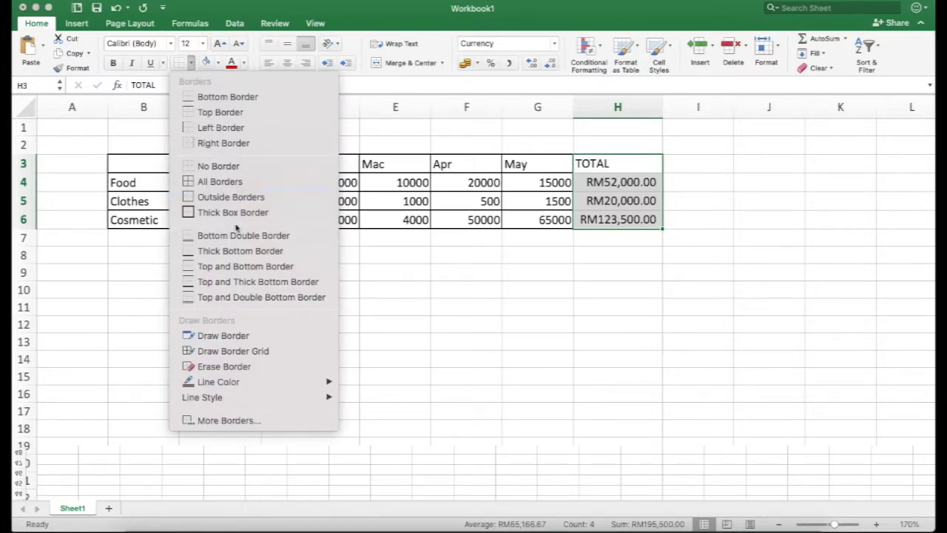
pyautogui.click(244, 180)
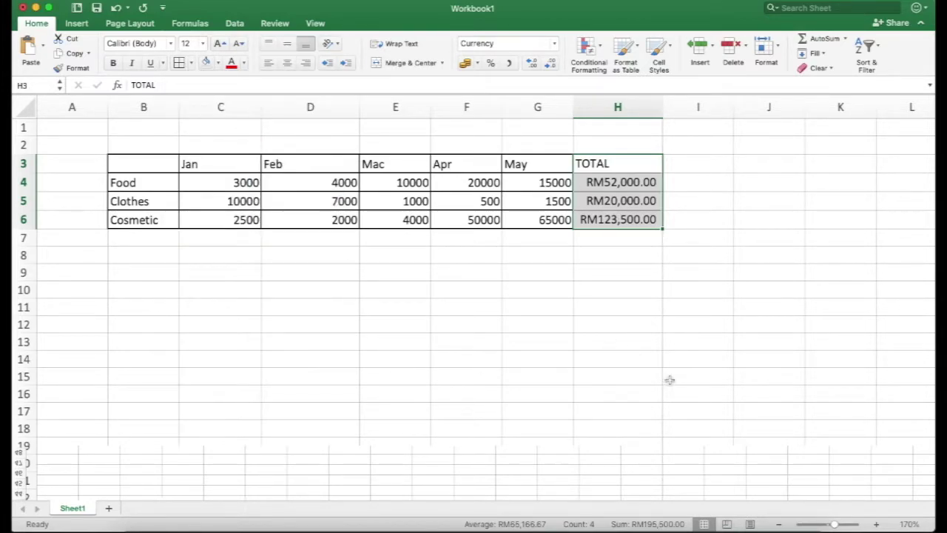
pyautogui.click(628, 275)
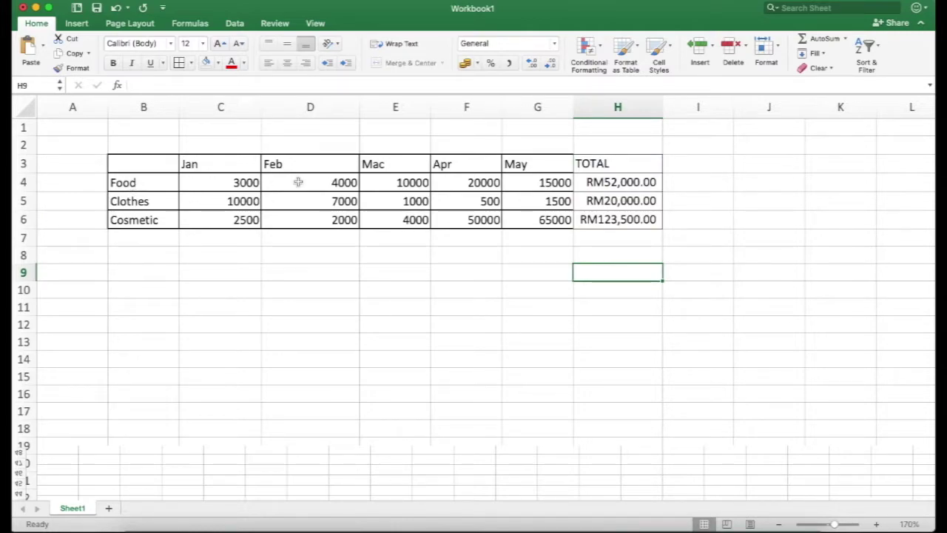
# Step: Enter the header "PRODUCT" in the empty first cell of the table, B3
pyautogui.click(123, 162)
pyautogui.write('PRODUCT')
pyautogui.press('Return')
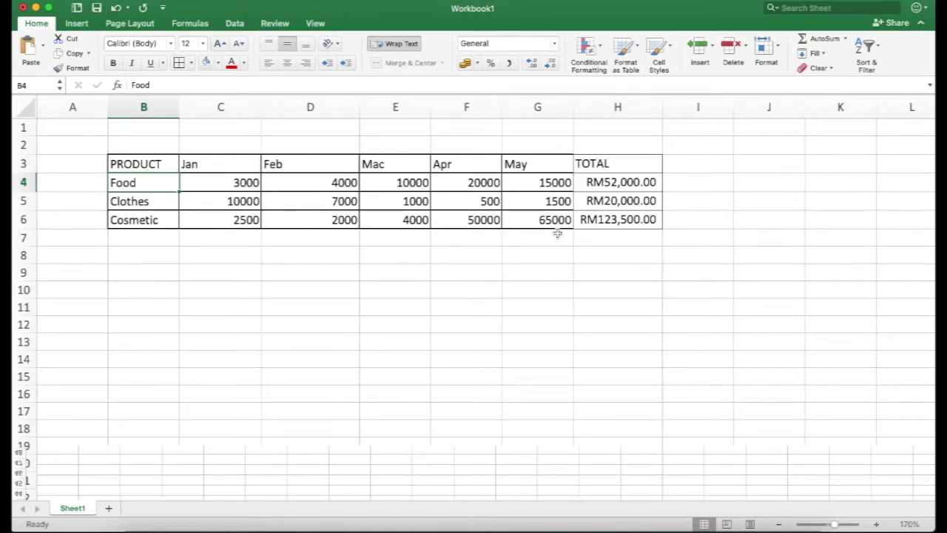
# Step: Enter the label "High Sale" in cell C9 below the table
pyautogui.click(208, 277)
pyautogui.write('HIG')
pyautogui.press('BackSpace')
pyautogui.press('BackSpace')
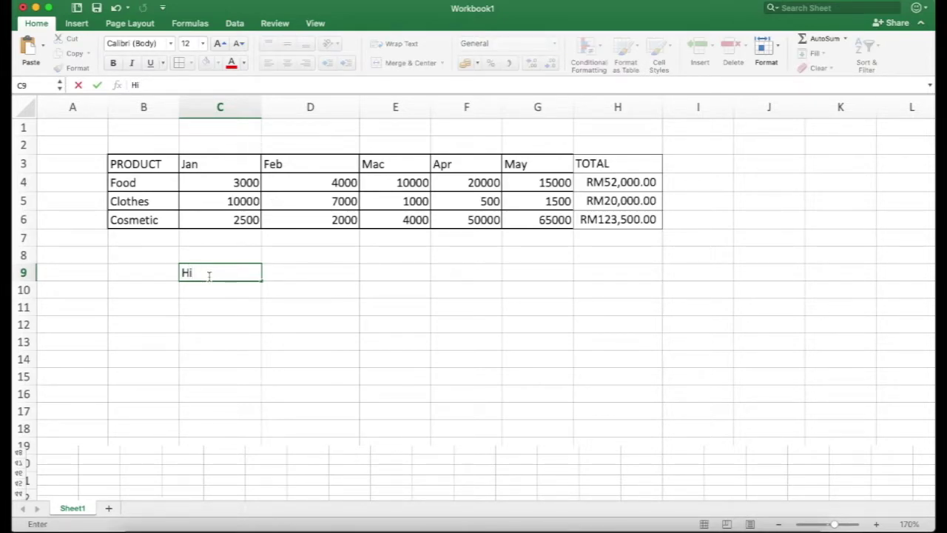
pyautogui.write('igh SAe')
pyautogui.press('BackSpace')
pyautogui.press('BackSpace')
pyautogui.press('BackSpace')
pyautogui.write('Sale')
pyautogui.press('Return')
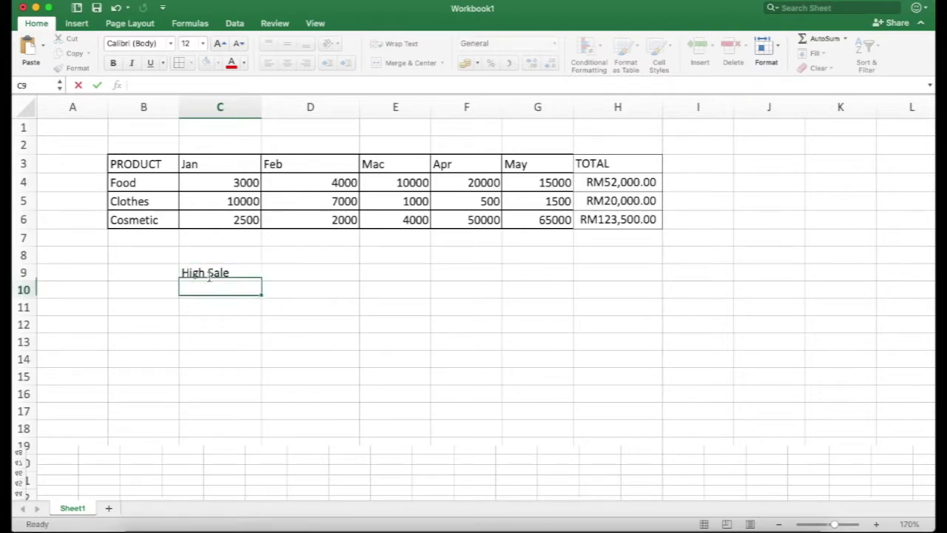
# Step: Add the labels "Low Sale" in cell C10 and "Average Sale" in cell C11
pyautogui.write('Low Sale')
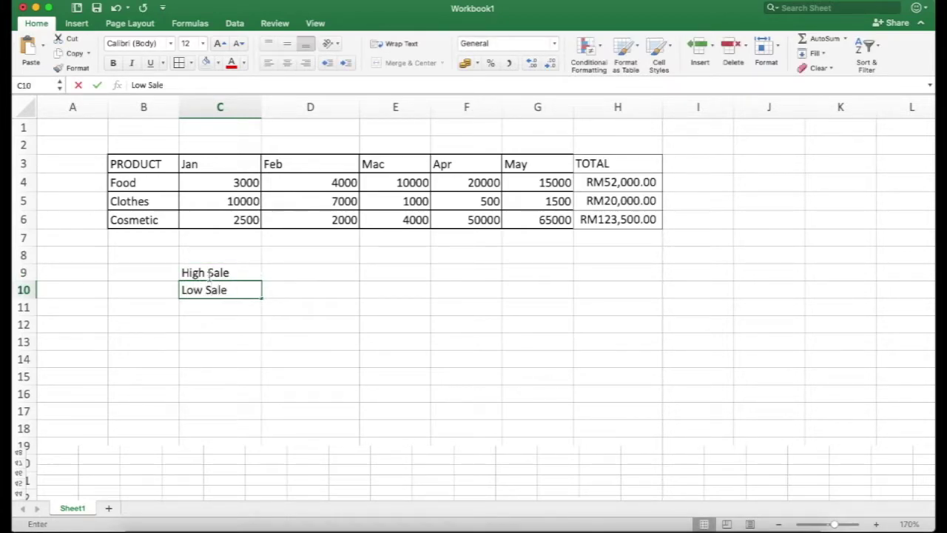
pyautogui.press('Return')
pyautogui.write('Av')
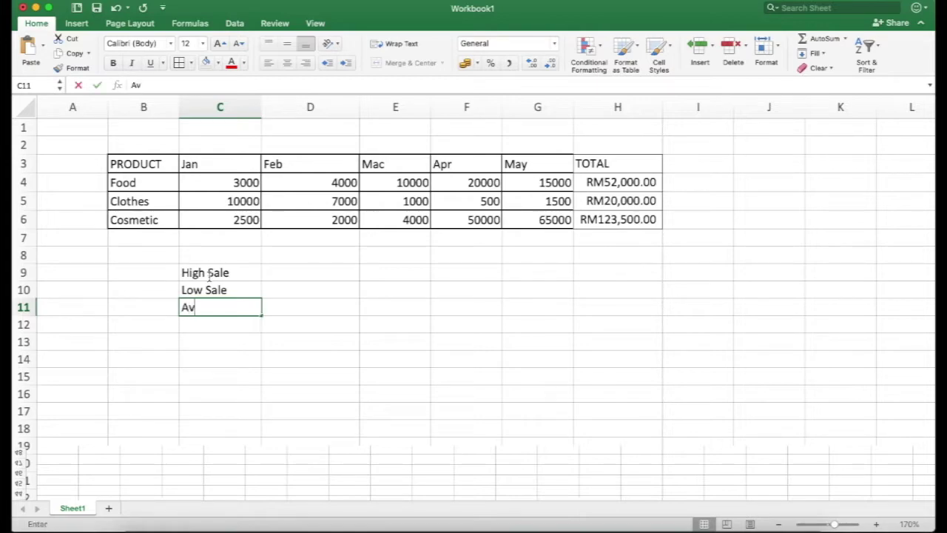
pyautogui.write('erage Sale')
pyautogui.press('Return')
pyautogui.press('Up')
pyautogui.press('Up')
pyautogui.press('Up')
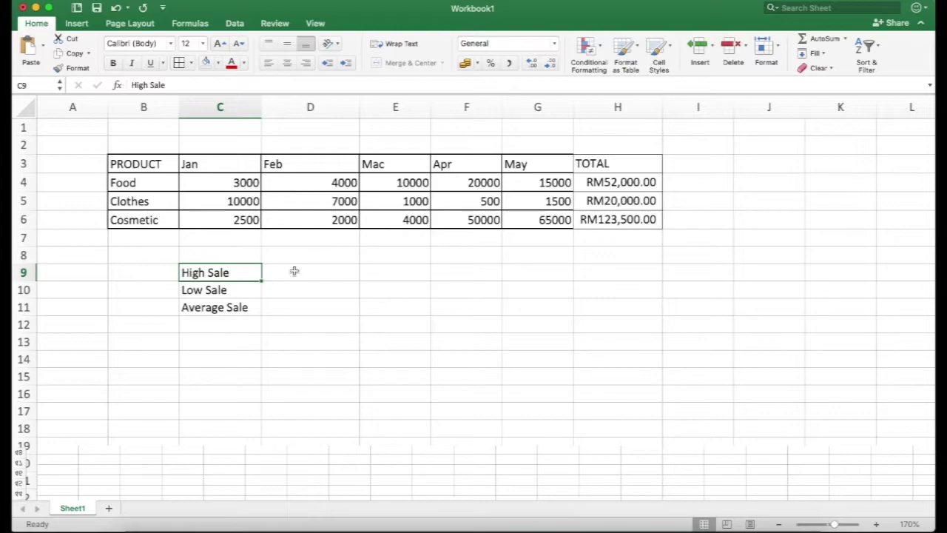
# Step: Fill the High Sale result in cell D9 with a formula referencing the Cosmetic product name in B6
pyautogui.click(294, 272)
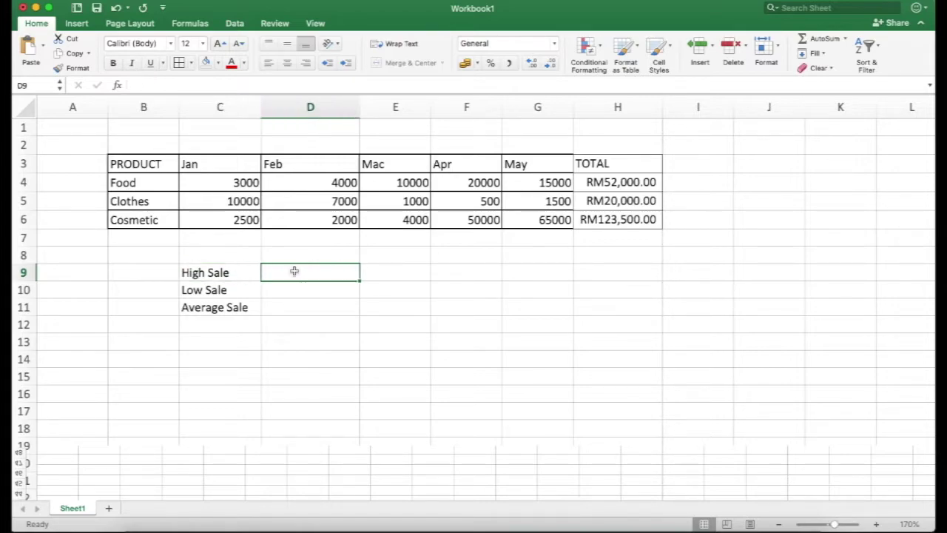
pyautogui.write('=')
pyautogui.press('BackSpace')
pyautogui.press('Escape')
pyautogui.write('=')
pyautogui.click(127, 221)
pyautogui.press('Return')
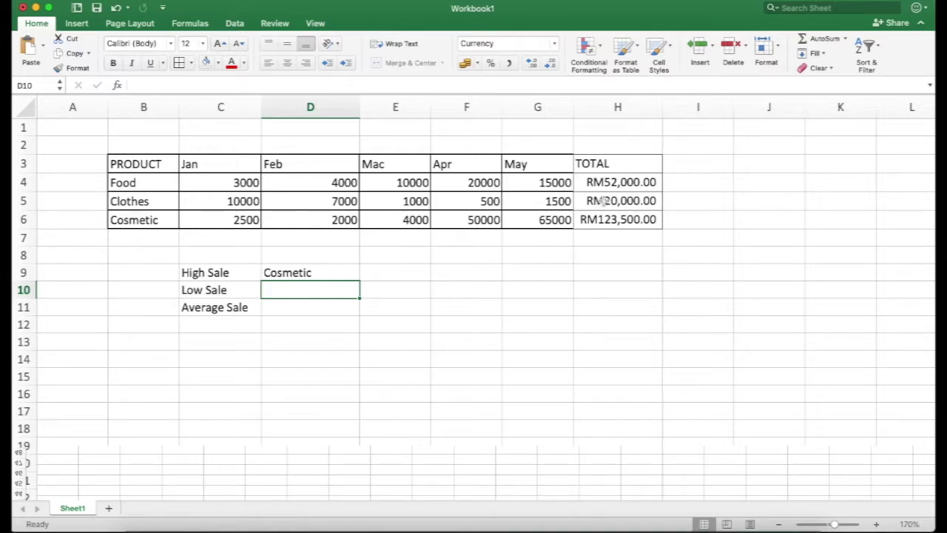
# Step: Fill the Low Sale result in cell D10 with a formula referencing the Clothes product name in B5
pyautogui.write('=')
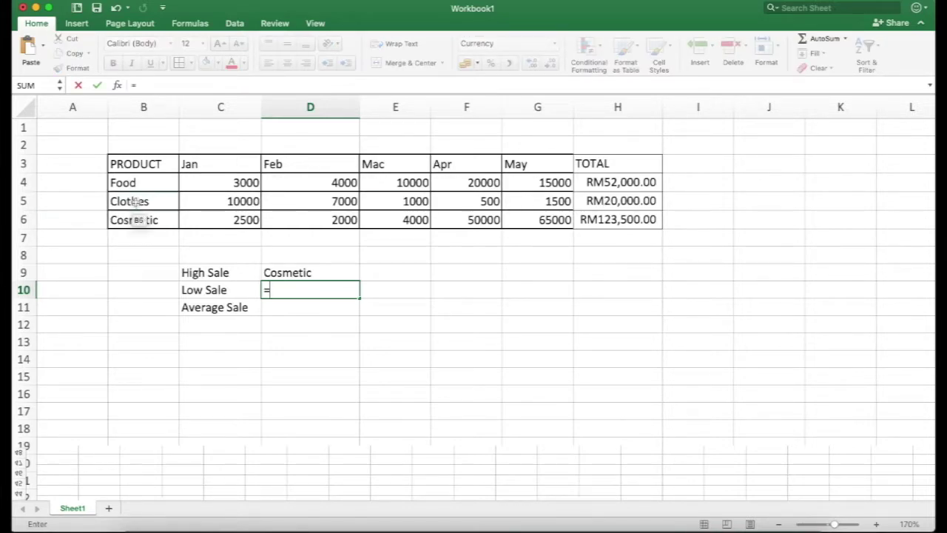
pyautogui.click(134, 200)
pyautogui.press('Return')
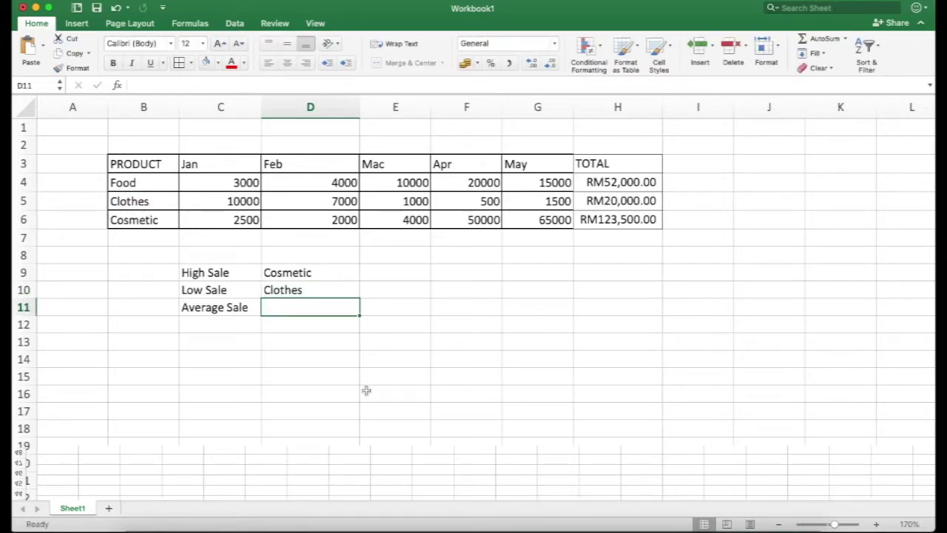
# Step: Calculate the Average Sale in cell D11 by applying the AVERAGE function to the product totals in H4:H6
pyautogui.write('=')
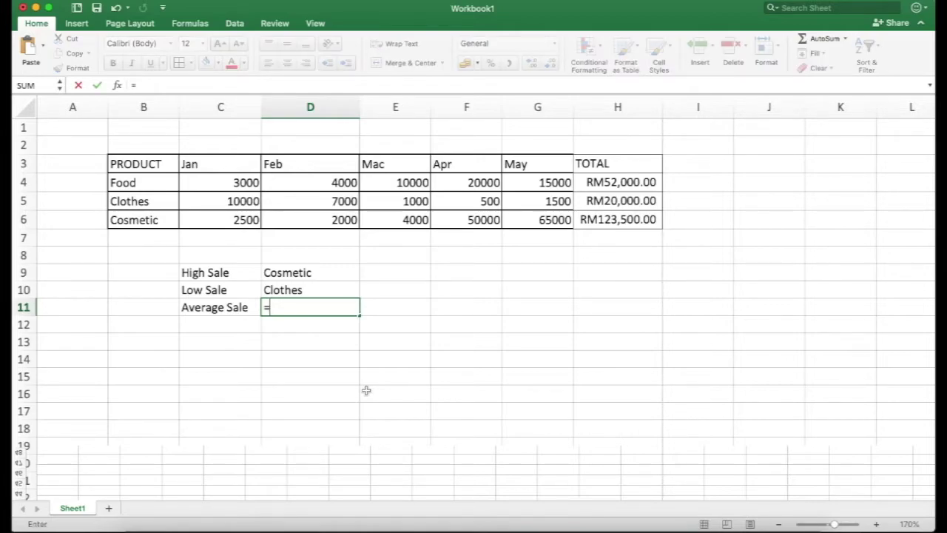
pyautogui.scroll(5, 366, 390)
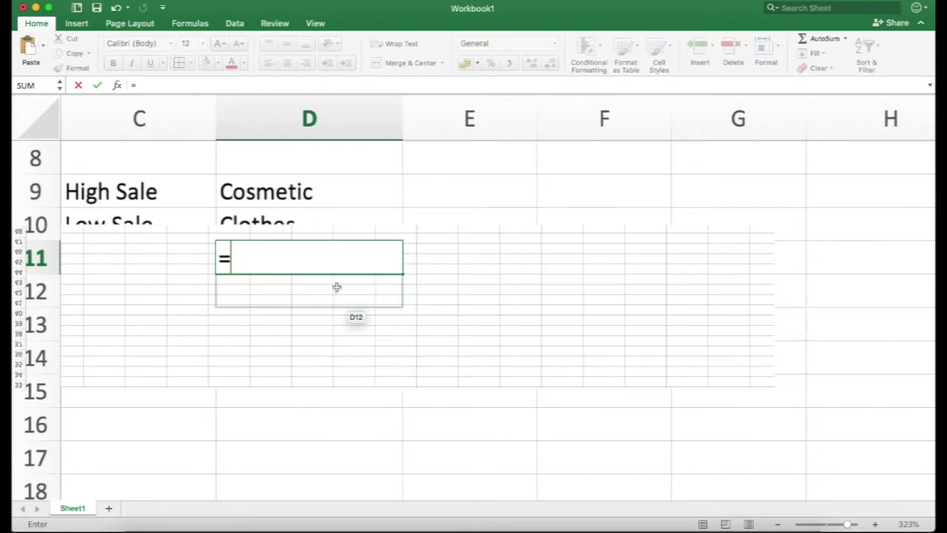
pyautogui.scroll(-5, 337, 287)
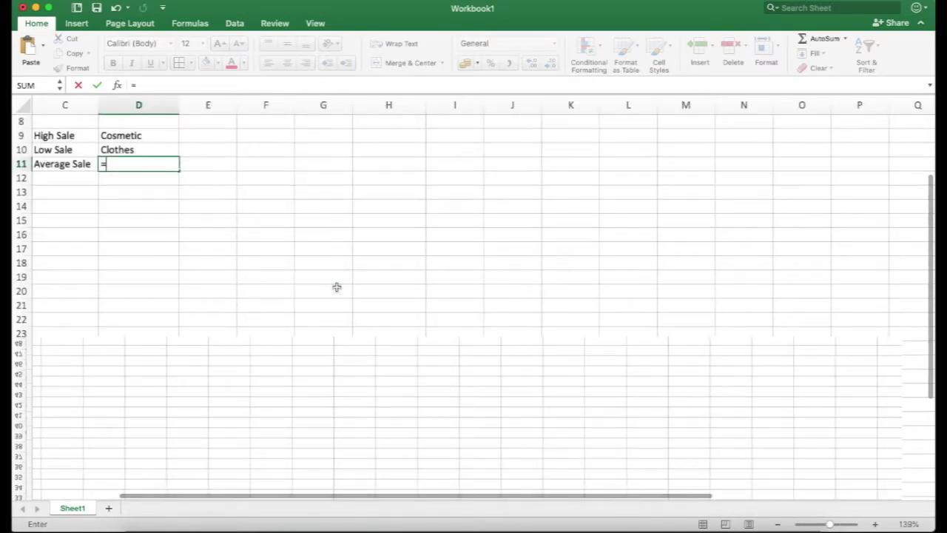
pyautogui.scroll(3, 336, 287)
pyautogui.scroll(-2, 336, 287)
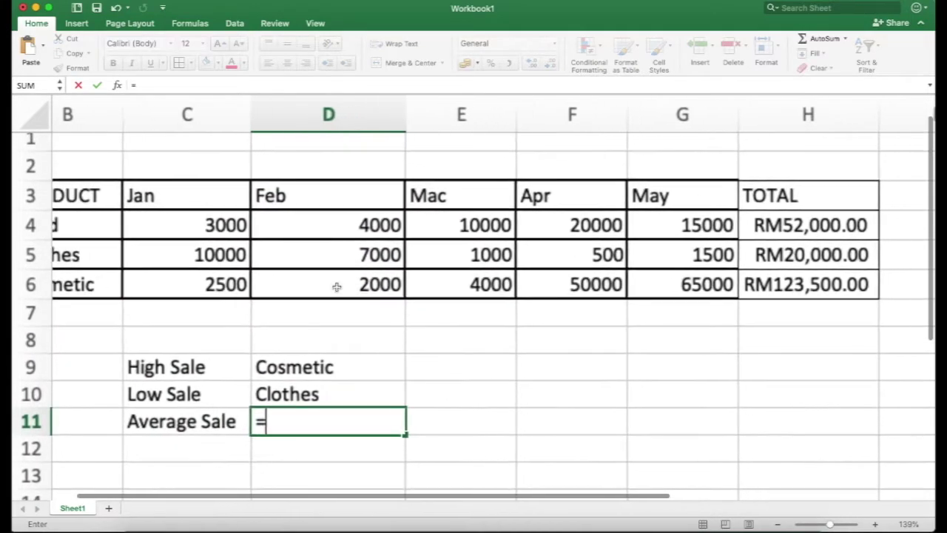
pyautogui.scroll(4, 359, 319)
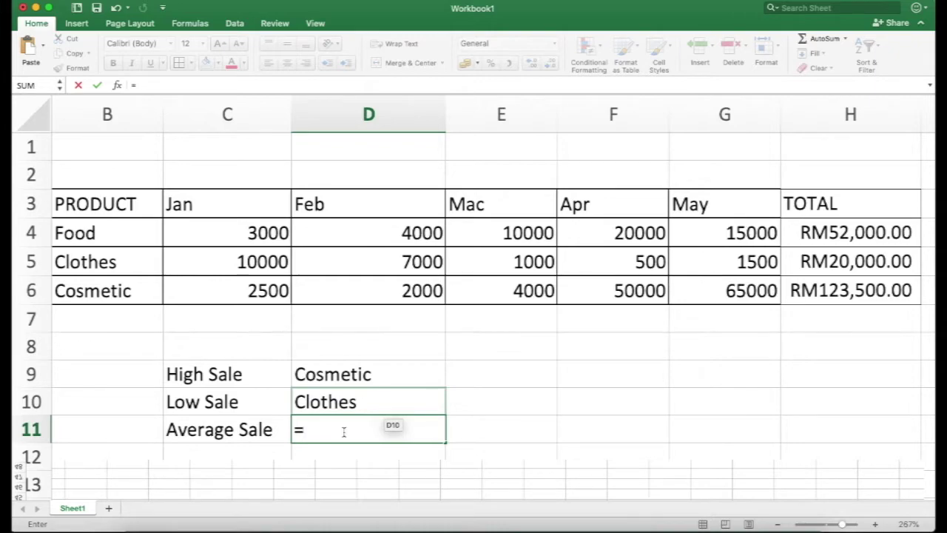
pyautogui.write('av')
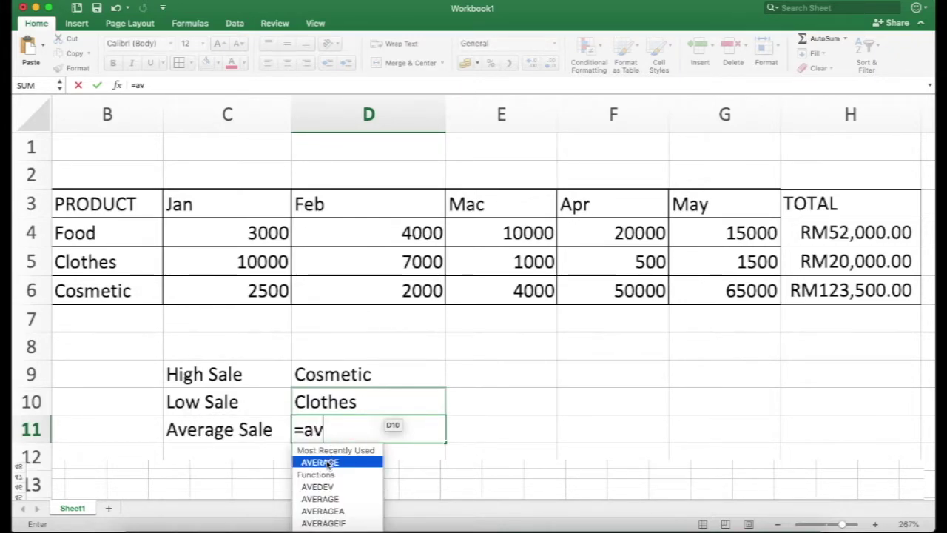
pyautogui.doubleClick(328, 463)
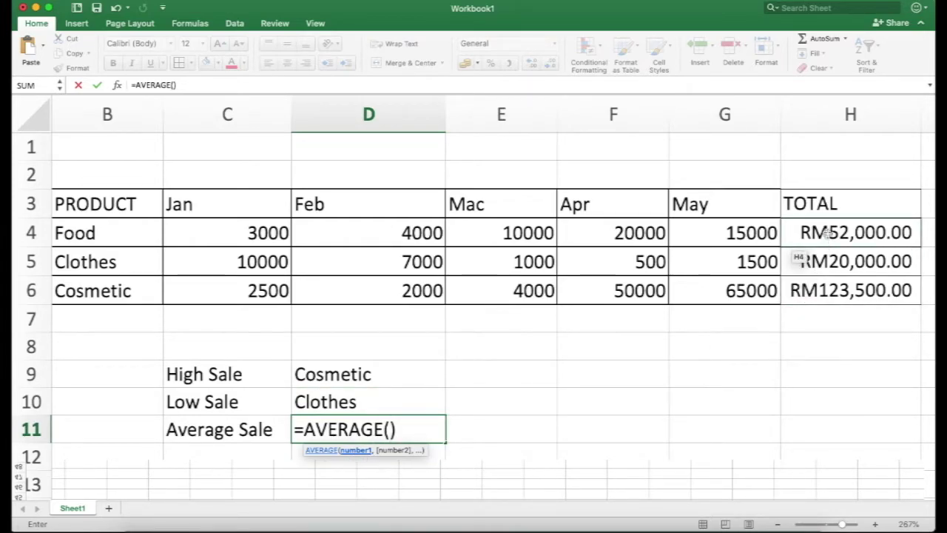
pyautogui.moveTo(827, 233); pyautogui.dragTo(826, 290)
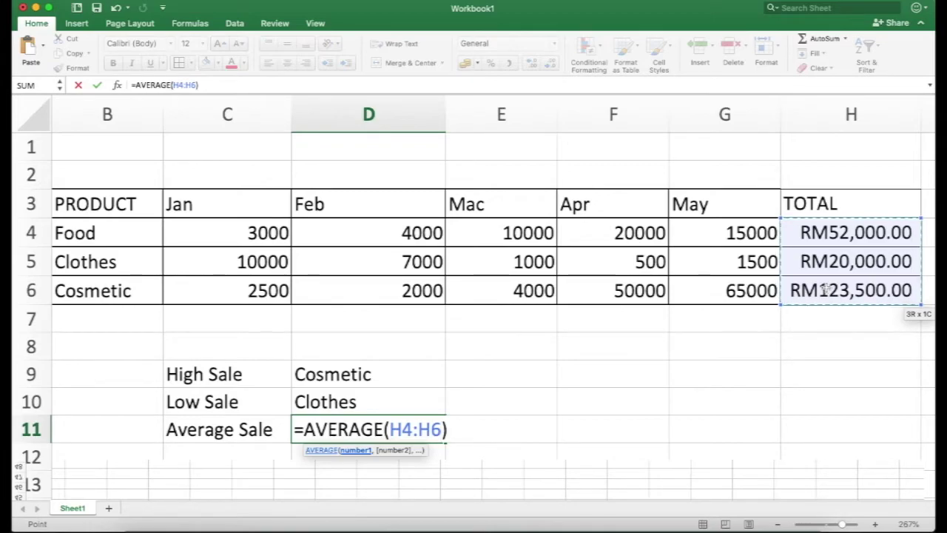
pyautogui.press('Return')
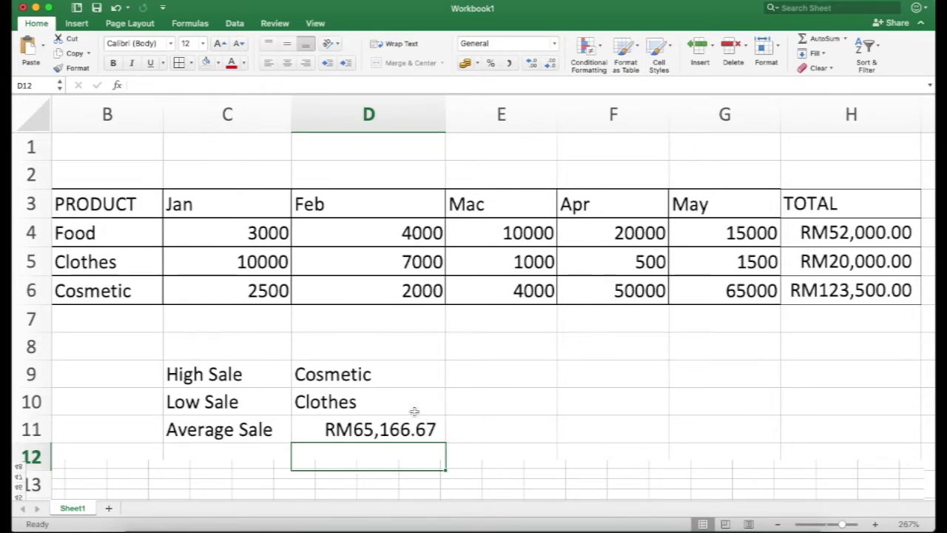
# Step: Enter the heading "Product Sale" in cell C13 below the average sale row
pyautogui.scroll(-5, 414, 412)
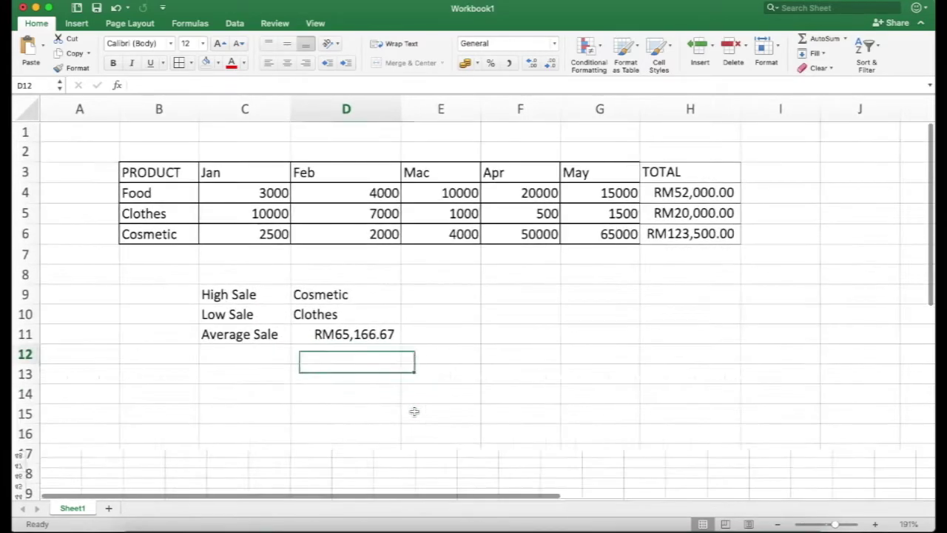
pyautogui.click(228, 379)
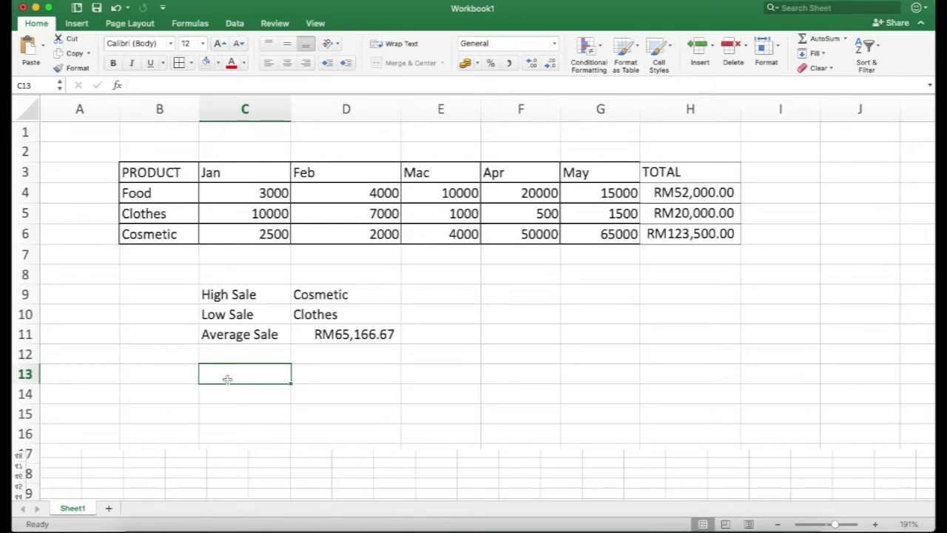
pyautogui.write('Product Sale')
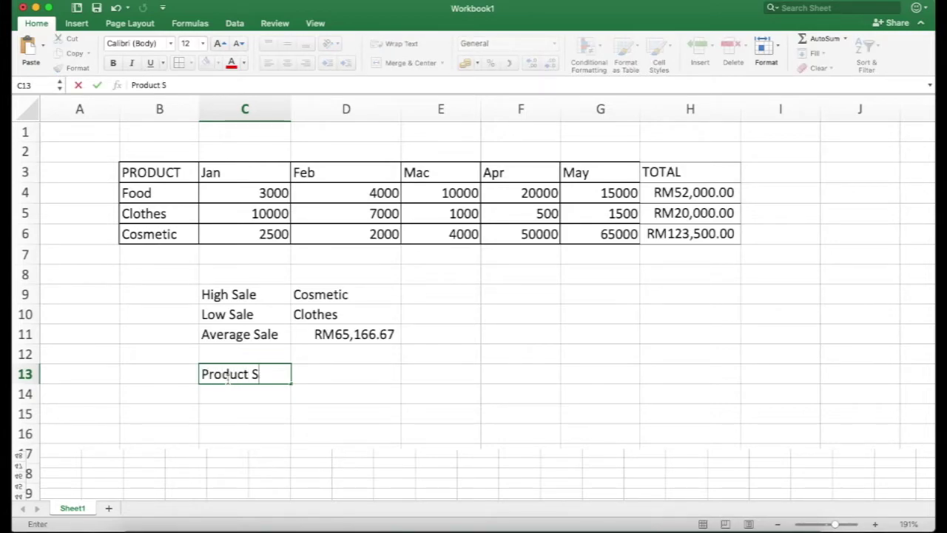
pyautogui.press('Return')
# Step: Reference the Food product name in B4 from cell C14 and copy the formula to C15:C16 for the other products
pyautogui.write('=')
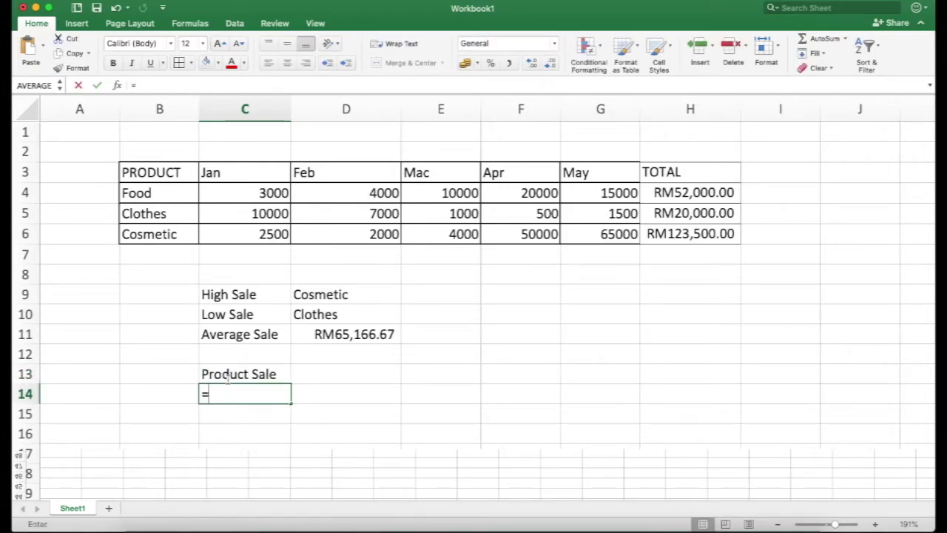
pyautogui.click(148, 192)
pyautogui.press('Return')
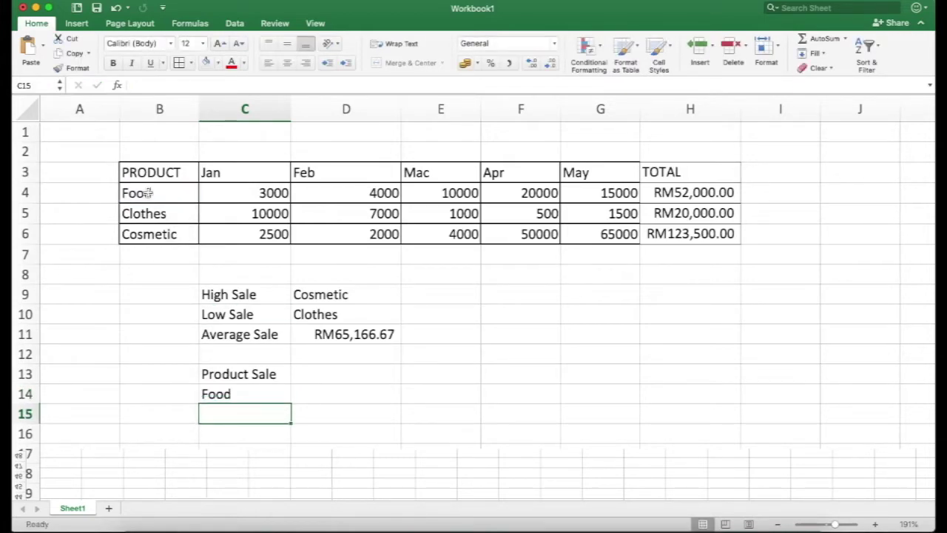
pyautogui.press('Up')
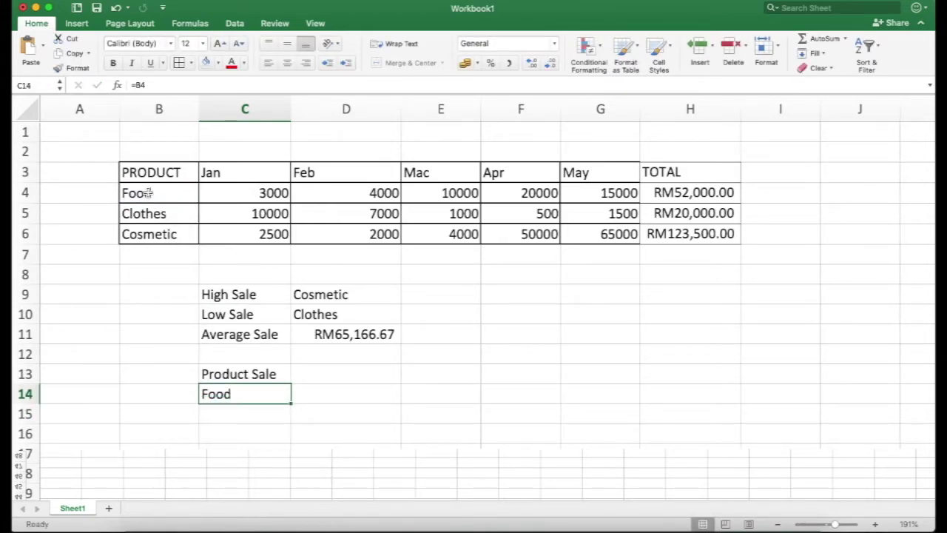
pyautogui.press('super+c')
pyautogui.press('Down')
pyautogui.hotkey('shift', 'Down')
pyautogui.press('super+v')
pyautogui.press('Up')
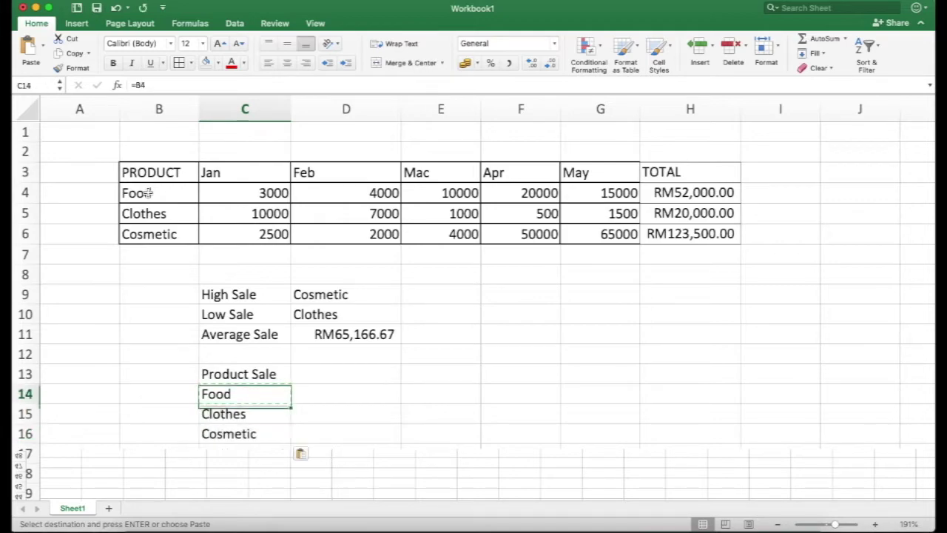
# Step: Reference the Food total in H4 from cell D14 and fill the formula down to D16
pyautogui.press('Right')
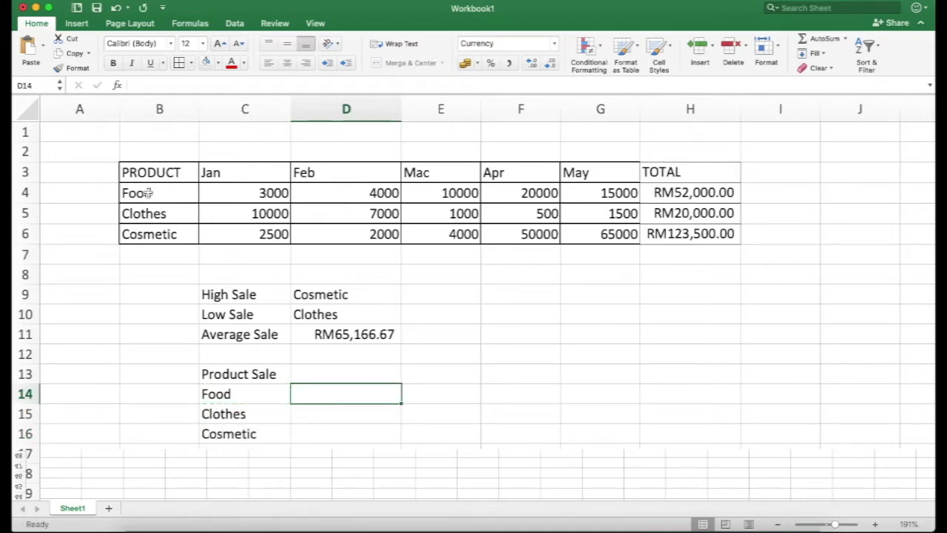
pyautogui.write('=')
pyautogui.click(651, 191)
pyautogui.press('Return')
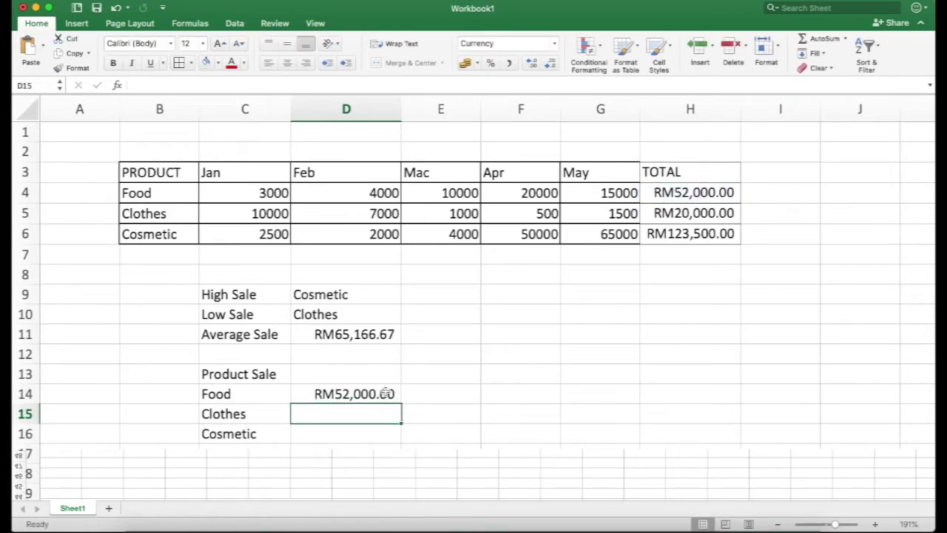
pyautogui.click(399, 401)
pyautogui.moveTo(401, 404); pyautogui.dragTo(402, 438)
pyautogui.click(469, 357)
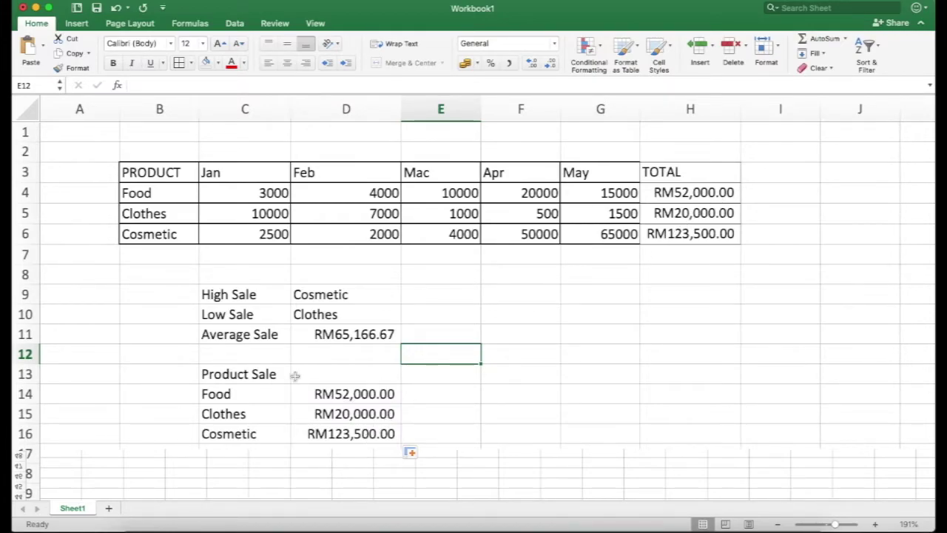
# Step: Insert a Clustered Column chart from the recommended charts, based on the Product Sale range C13:D16
pyautogui.scroll(-2, 294, 377)
pyautogui.moveTo(206, 329); pyautogui.dragTo(344, 395)
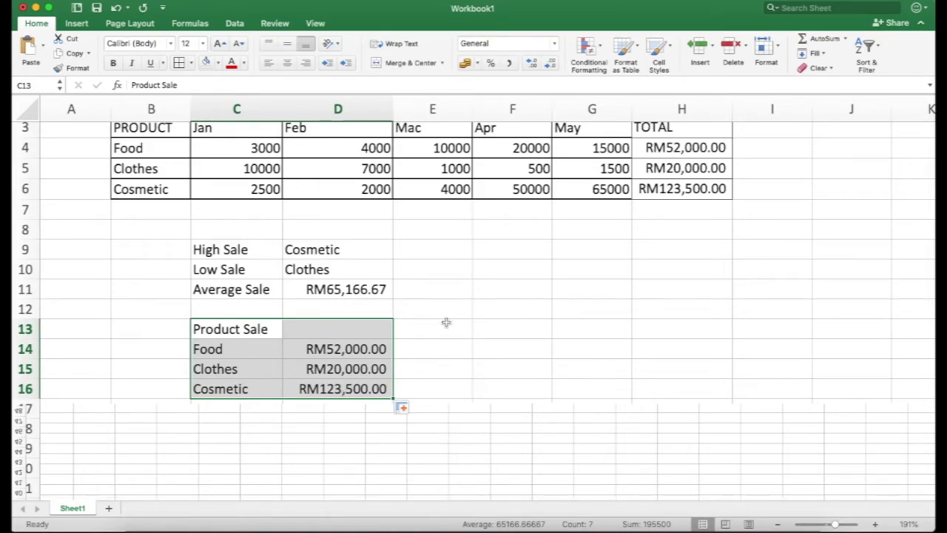
pyautogui.scroll(2, 446, 322)
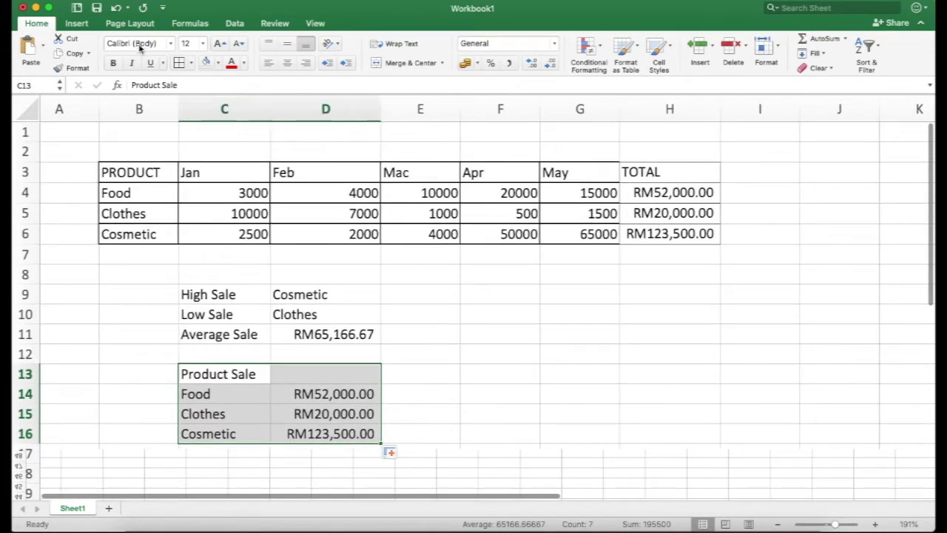
pyautogui.click(79, 25)
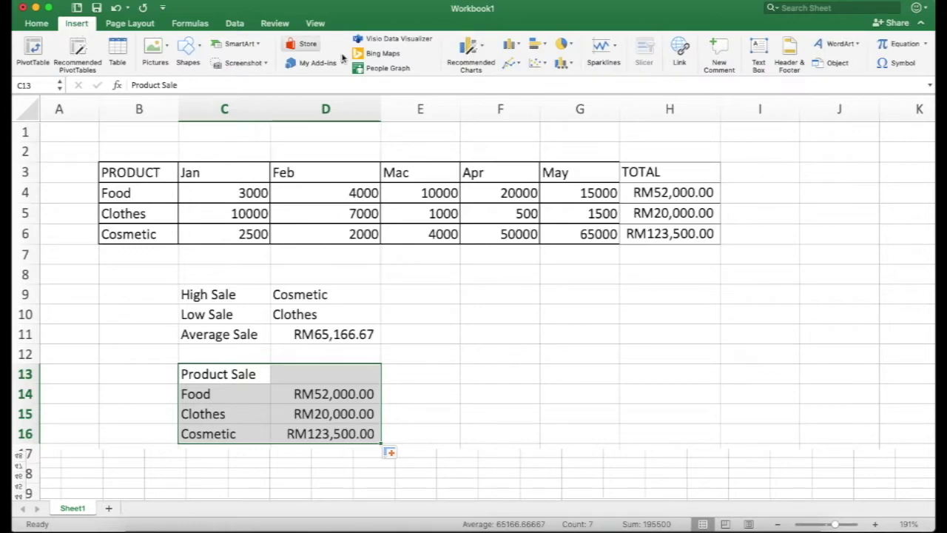
pyautogui.click(467, 53)
pyautogui.scroll(-1, 554, 307)
pyautogui.scroll(1, 554, 307)
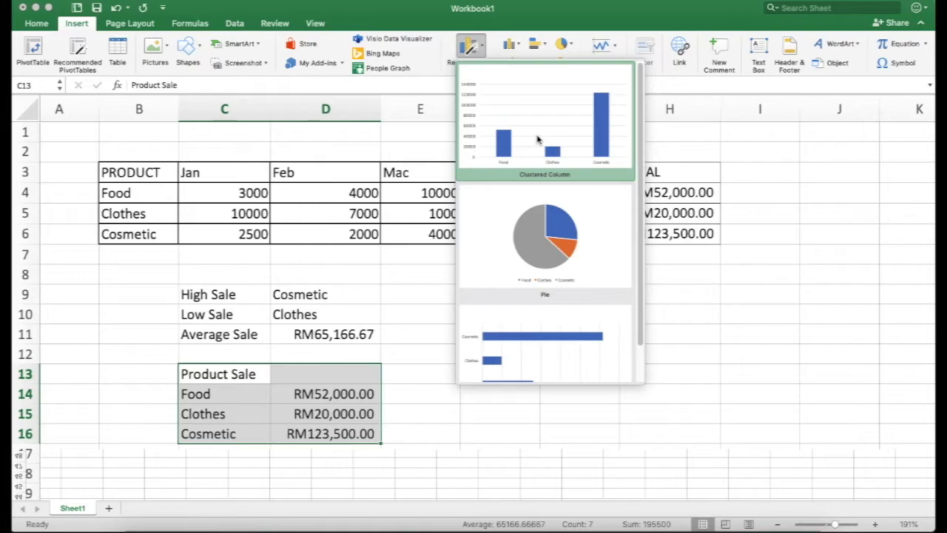
pyautogui.click(540, 144)
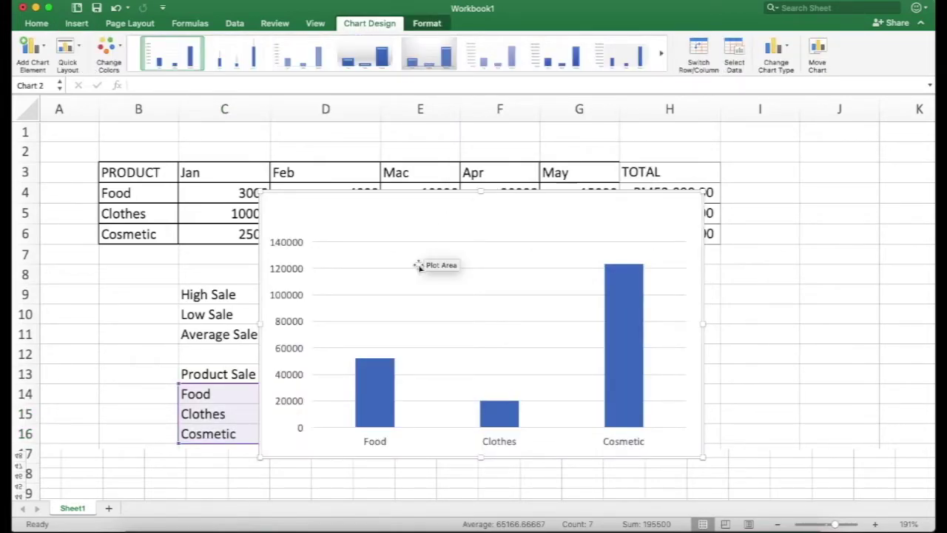
# Step: Move the column chart off the sales table, placing its upper corner around cell E8 beside the summary data
pyautogui.scroll(-3, 330, 297)
pyautogui.hscroll(2, 330, 298)
pyautogui.scroll(-5, 330, 297)
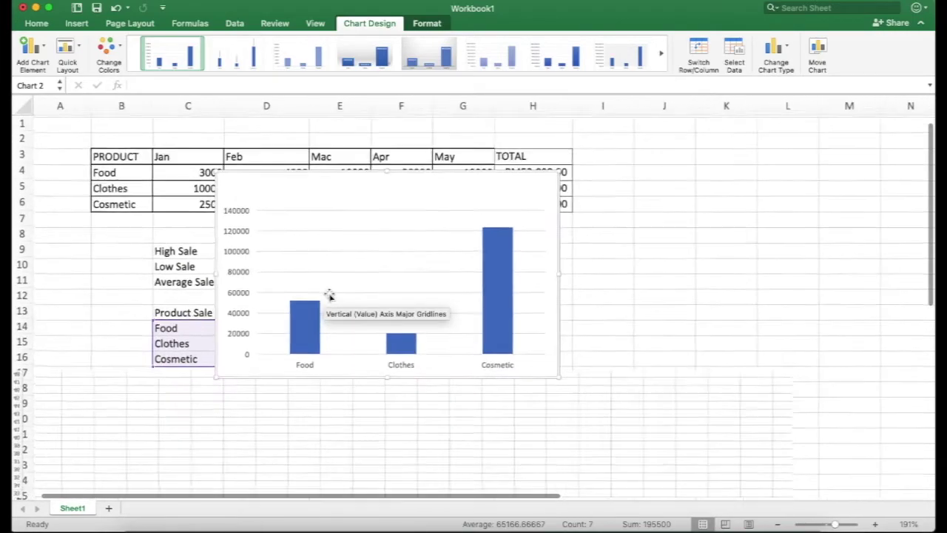
pyautogui.moveTo(326, 241); pyautogui.dragTo(587, 274)
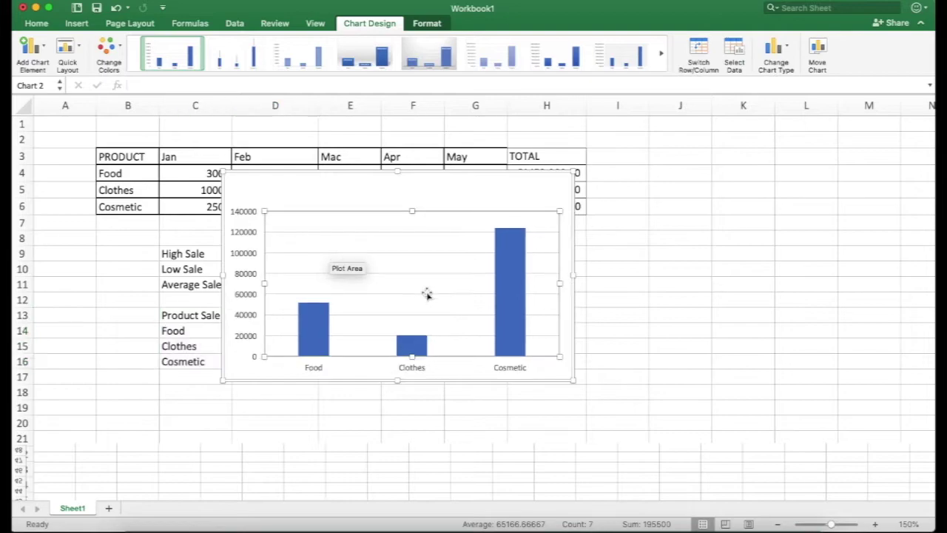
pyautogui.moveTo(360, 182); pyautogui.dragTo(457, 240)
# Step: Enlarge the column chart from its lower corner so that it extends into column L
pyautogui.scroll(-6, 845, 374)
pyautogui.hscroll(1, 837, 374)
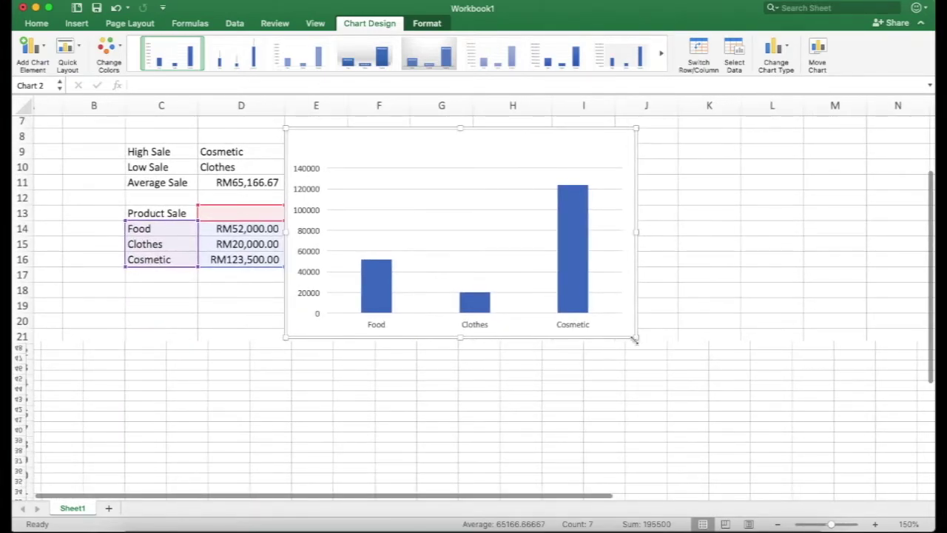
pyautogui.moveTo(636, 337); pyautogui.dragTo(698, 415)
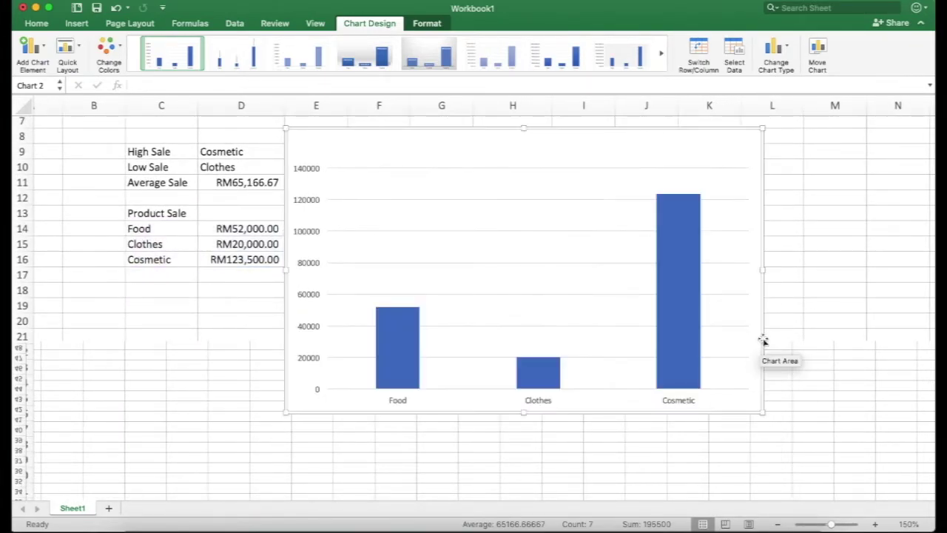
pyautogui.scroll(4, 822, 279)
pyautogui.hscroll(-1, 821, 279)
pyautogui.scroll(-3, 822, 279)
pyautogui.scroll(2, 821, 279)
pyautogui.scroll(-1, 821, 279)
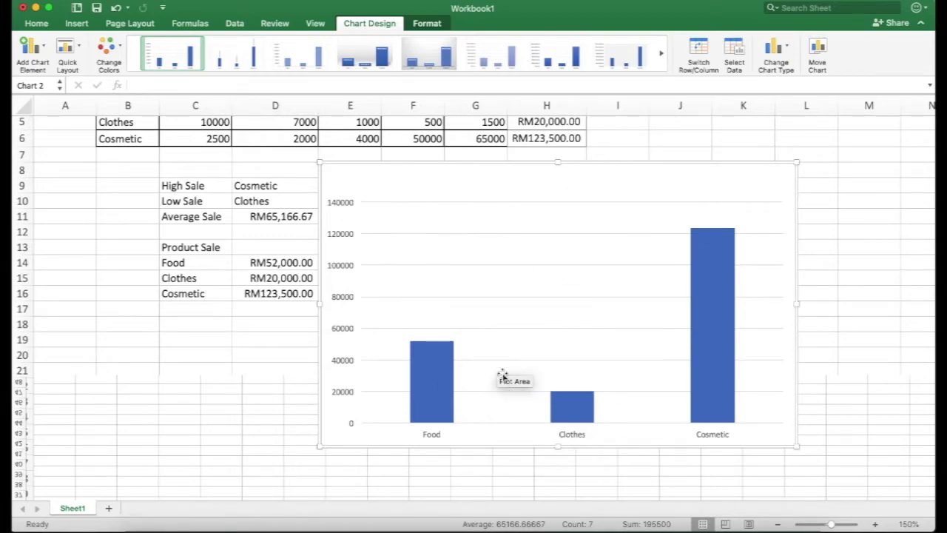
pyautogui.moveTo(560, 418)
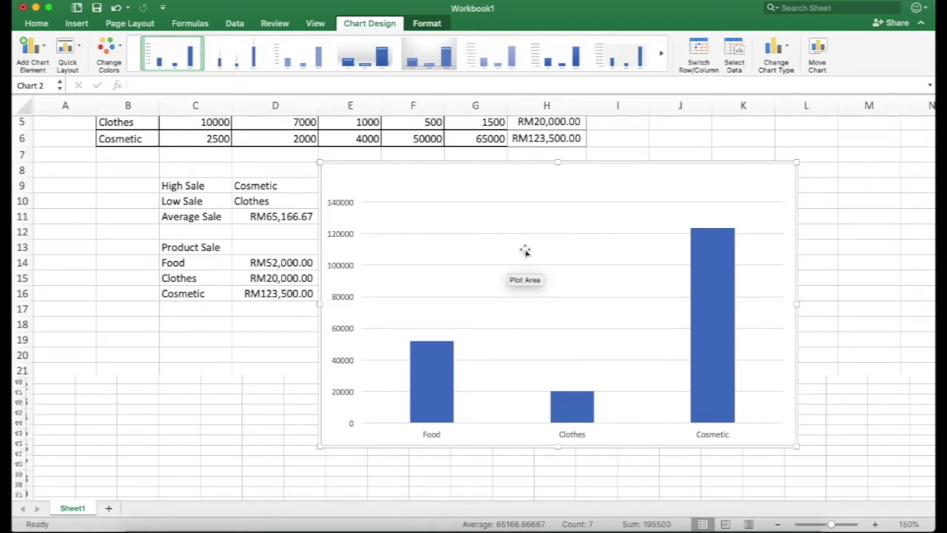
pyautogui.click(827, 244)
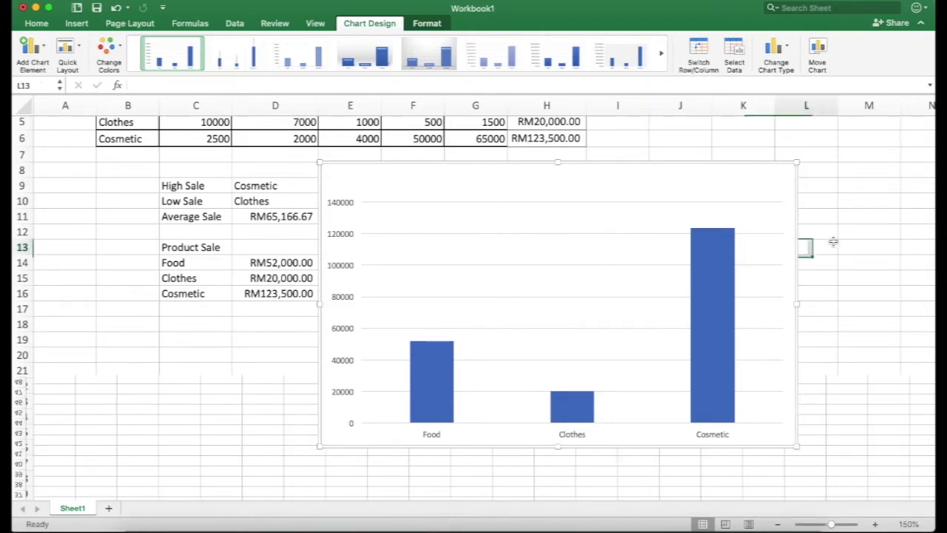
# Step: Add a chart title above the product sales column chart
pyautogui.click(579, 193)
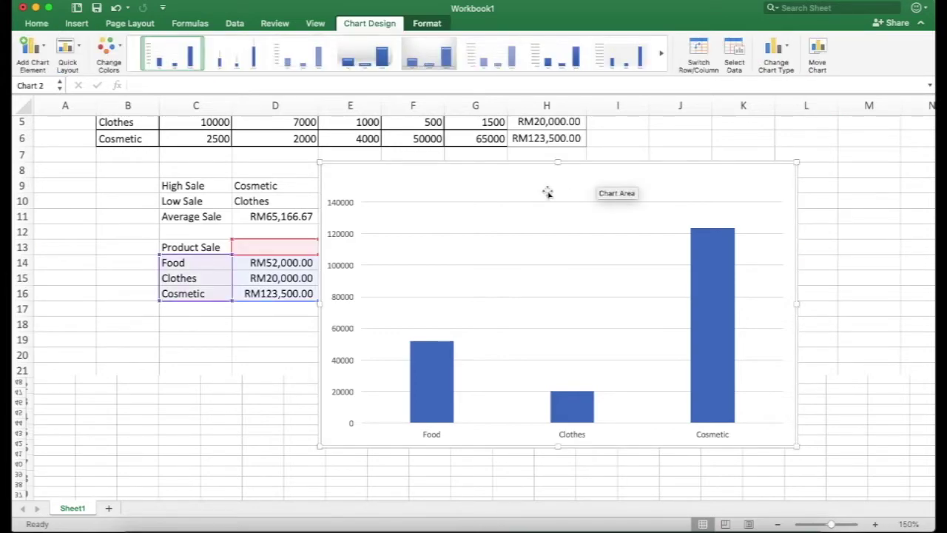
pyautogui.click(46, 54)
pyautogui.moveTo(66, 104)
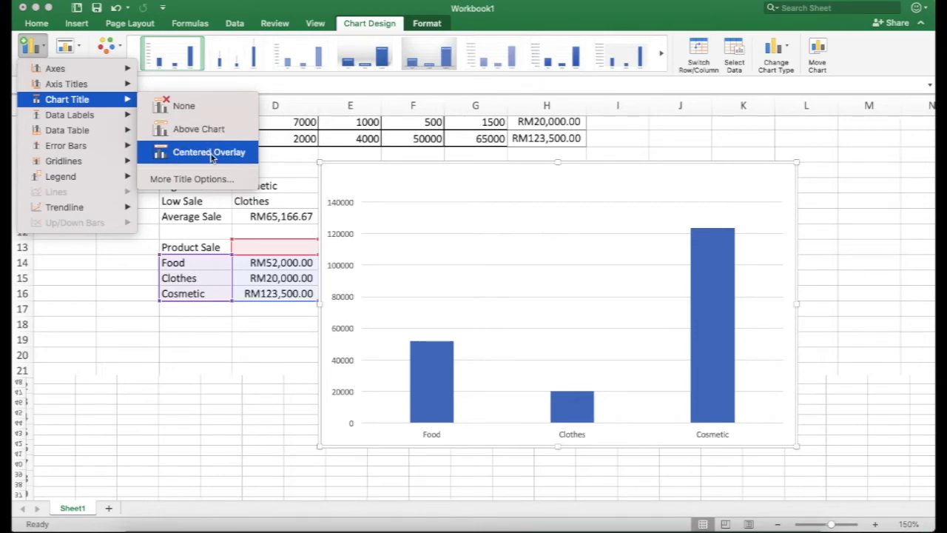
pyautogui.click(210, 129)
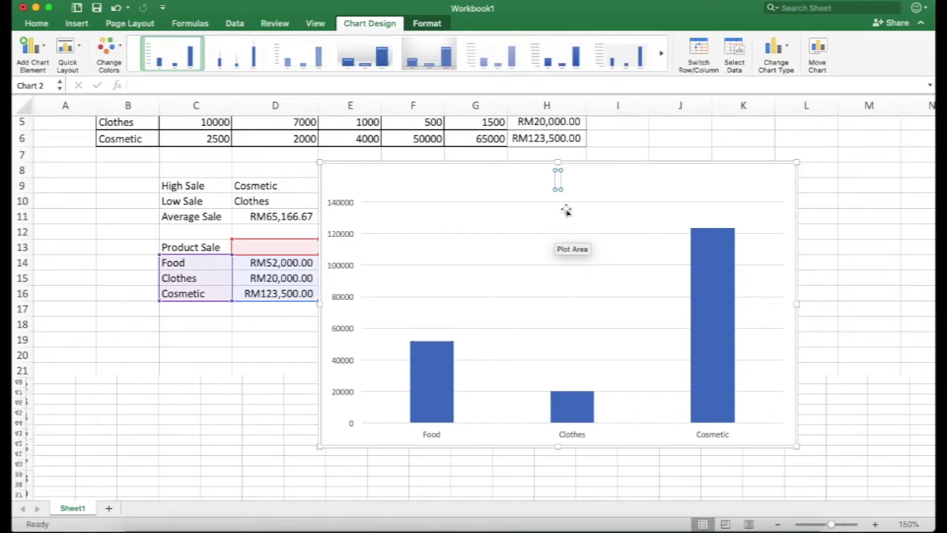
pyautogui.write('SALE OF')
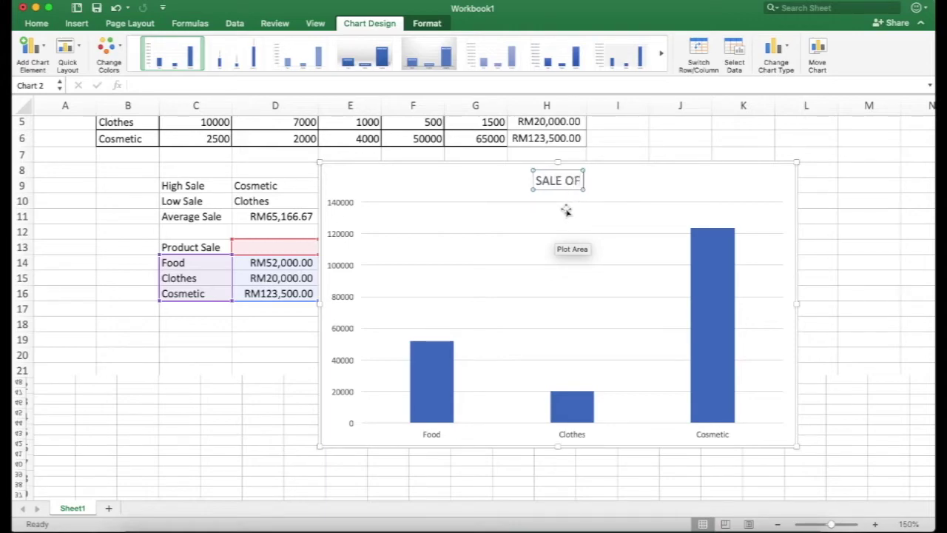
pyautogui.press('BackSpace')
pyautogui.press('BackSpace')
pyautogui.press('BackSpace')
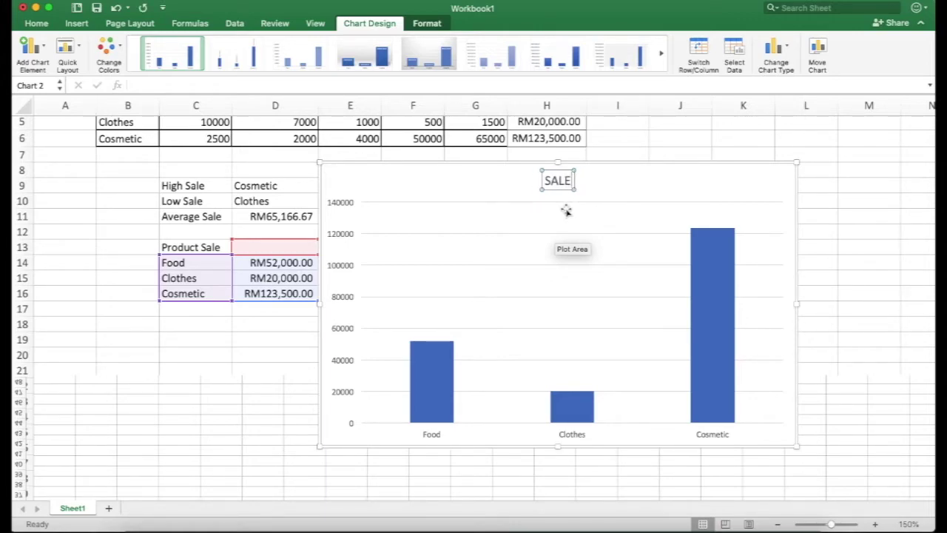
pyautogui.write('OF')
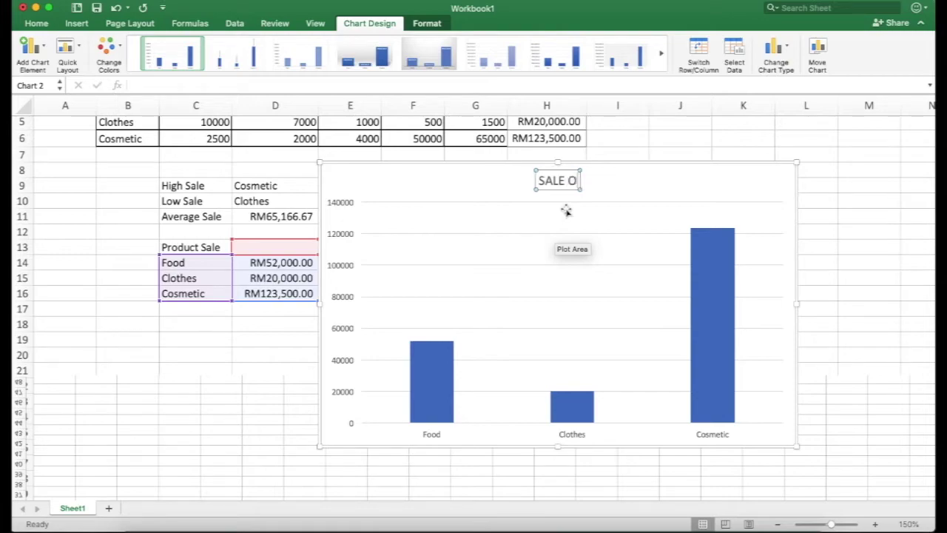
pyautogui.press('BackSpace')
pyautogui.press('BackSpace')
pyautogui.press('BackSpace')
pyautogui.press('BackSpace')
pyautogui.press('BackSpace')
pyautogui.press('BackSpace')
pyautogui.press('BackSpace')
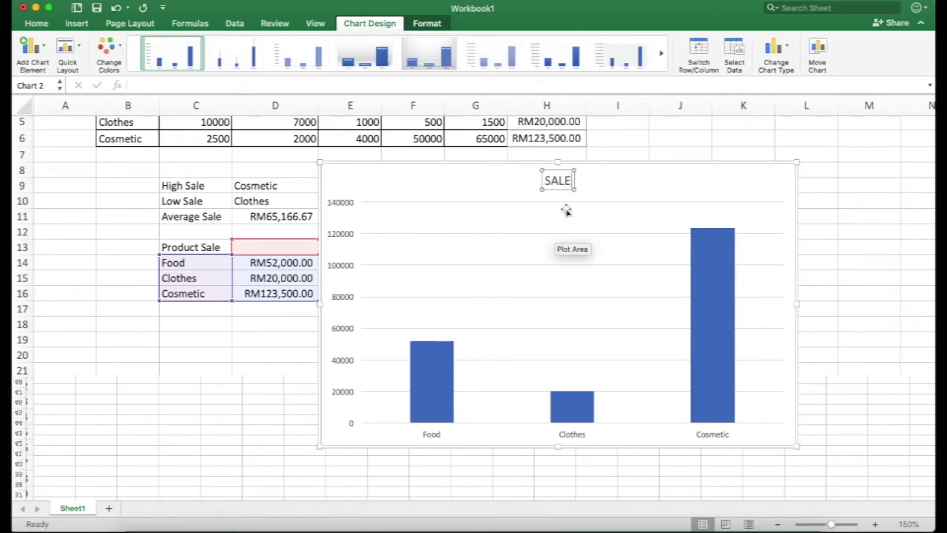
# Step: Enter "PROUCT SALE FOR JAN-MAY 2020" as the column chart's title
pyautogui.write('PROUCT SALE FO')
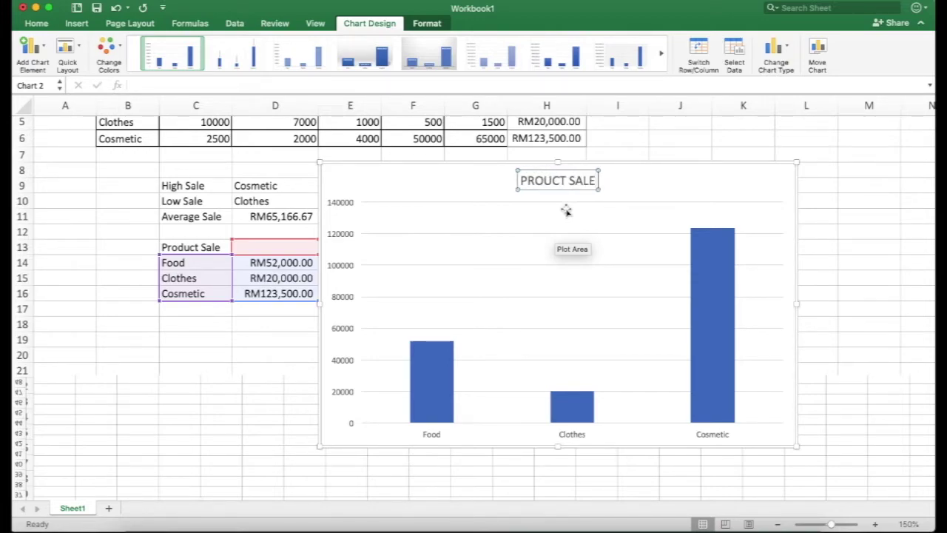
pyautogui.write('R JAN-')
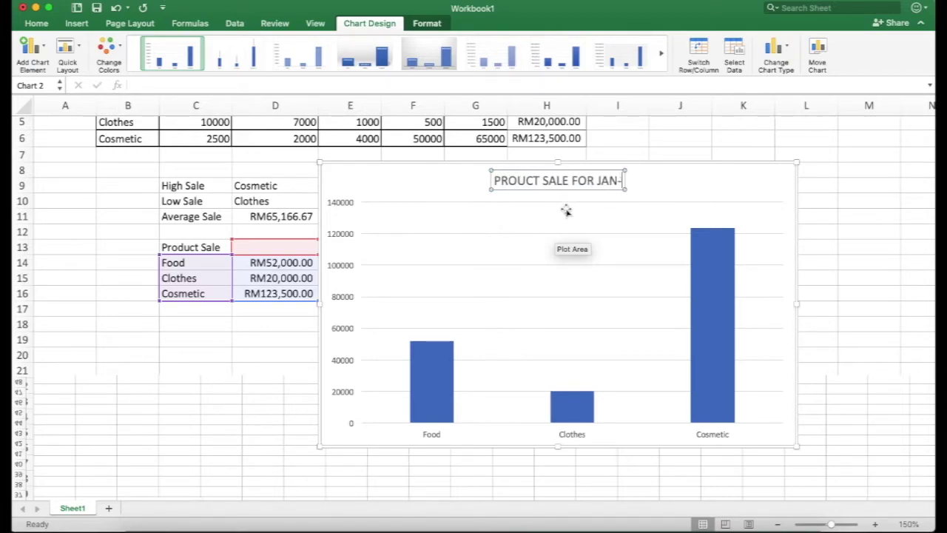
pyautogui.write('MAY 2020')
pyautogui.press('Return')
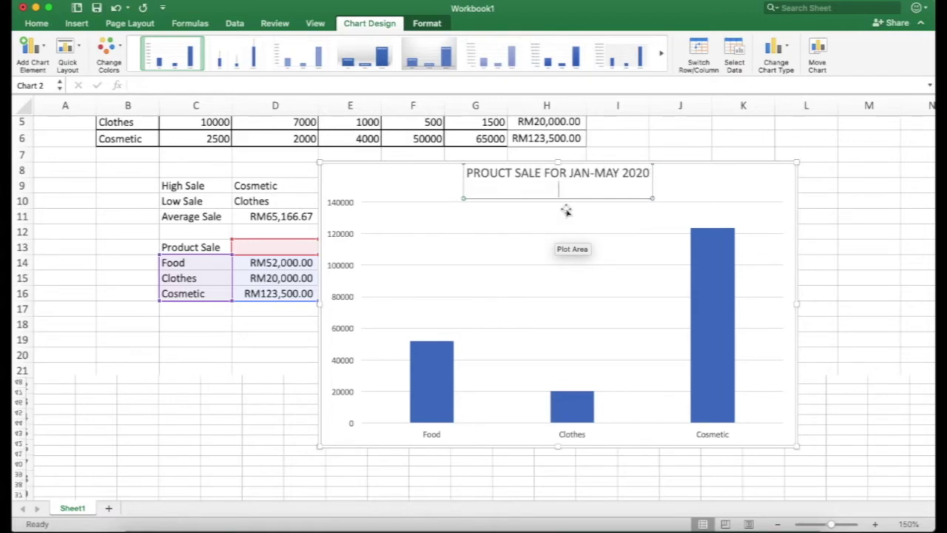
pyautogui.press('BackSpace')
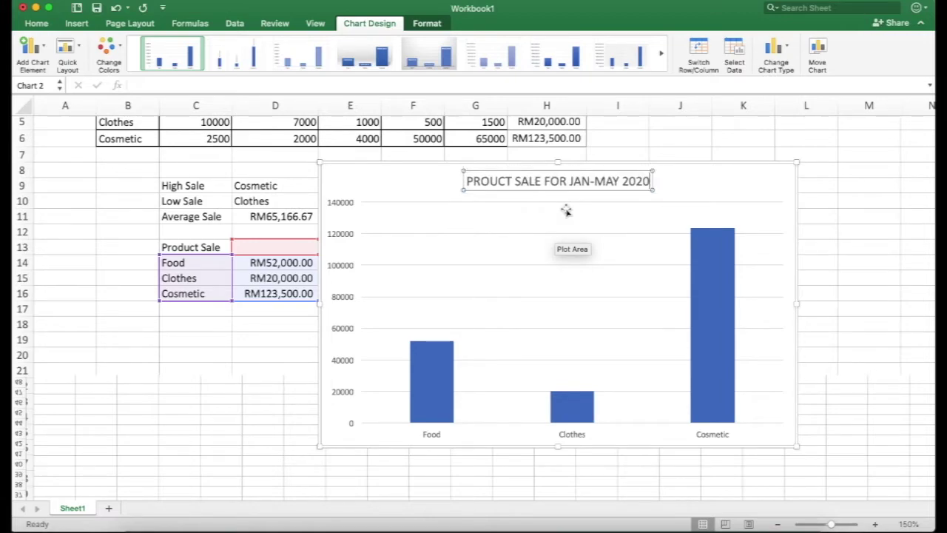
pyautogui.click(847, 222)
# Step: Add a primary horizontal axis title to the column chart and clear its placeholder text
pyautogui.click(472, 234)
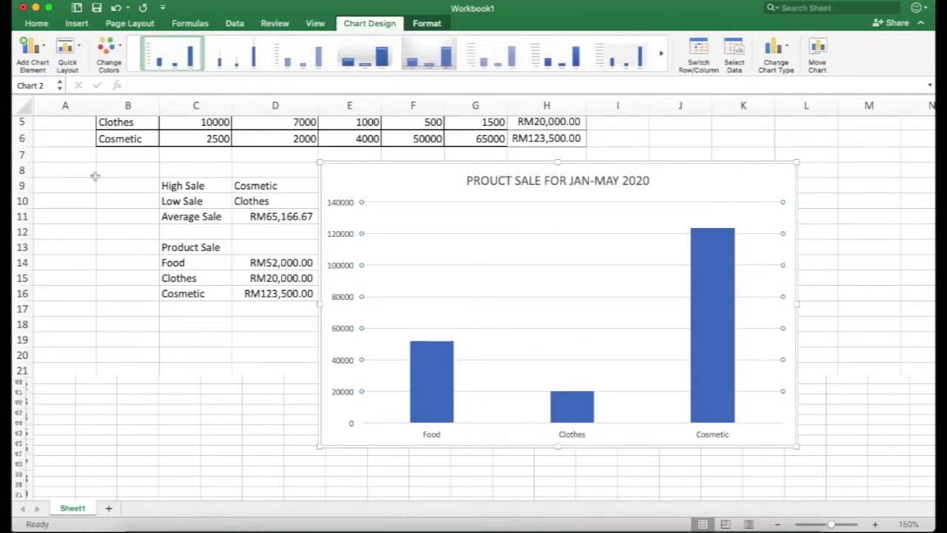
pyautogui.click(41, 60)
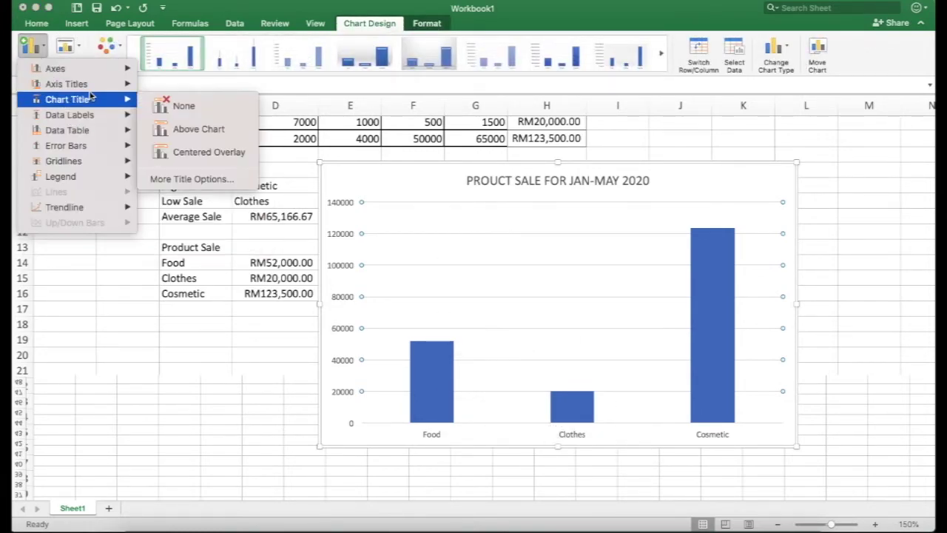
pyautogui.moveTo(96, 87)
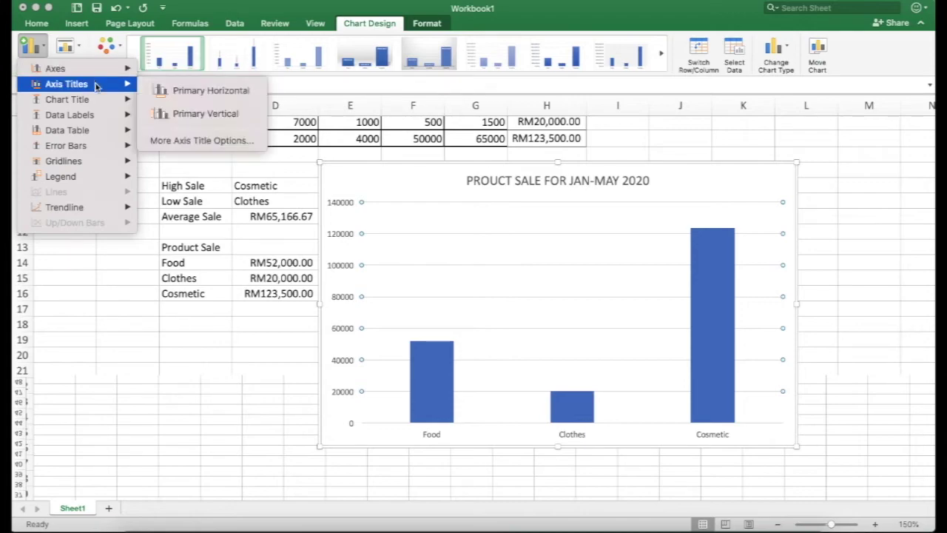
pyautogui.click(213, 92)
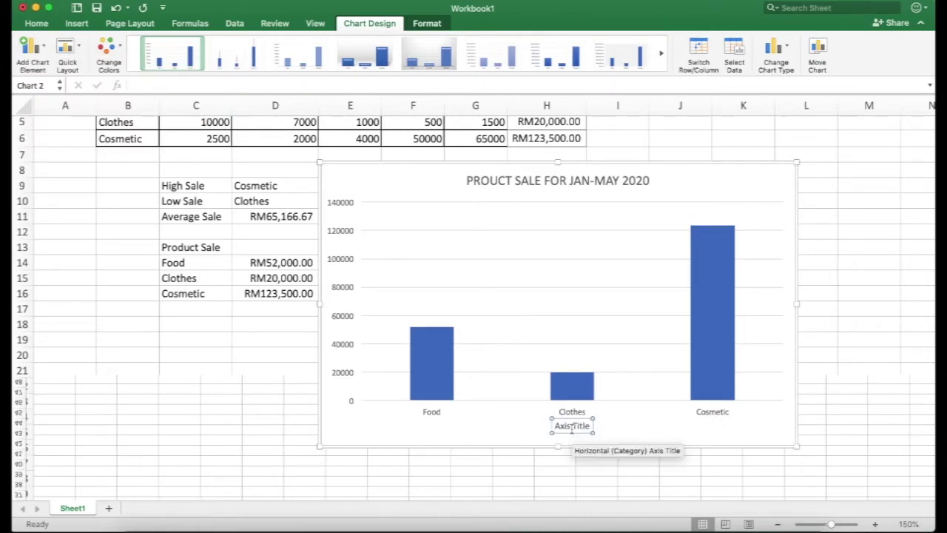
pyautogui.doubleClick(570, 426)
pyautogui.press('BackSpace')
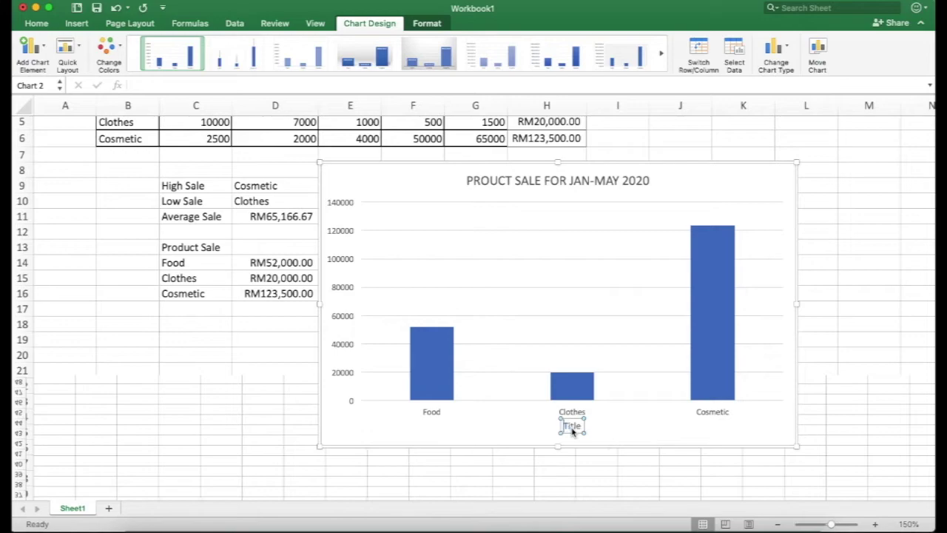
pyautogui.write('PRODUCT')
pyautogui.press('BackSpace')
pyautogui.press('BackSpace')
pyautogui.press('BackSpace')
pyautogui.press('BackSpace')
pyautogui.press('BackSpace')
pyautogui.press('BackSpace')
pyautogui.press('BackSpace')
# Step: Enter "Product" as the chart's horizontal axis title
pyautogui.write('Product')
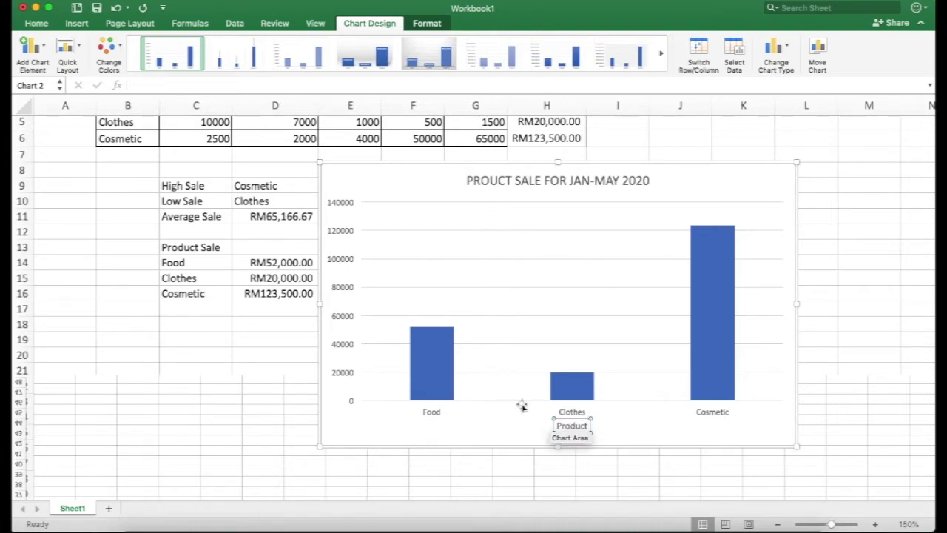
# Step: Add a primary vertical axis title to the chart reading "Product Sale Value (RM)"
pyautogui.click(41, 55)
pyautogui.moveTo(99, 87)
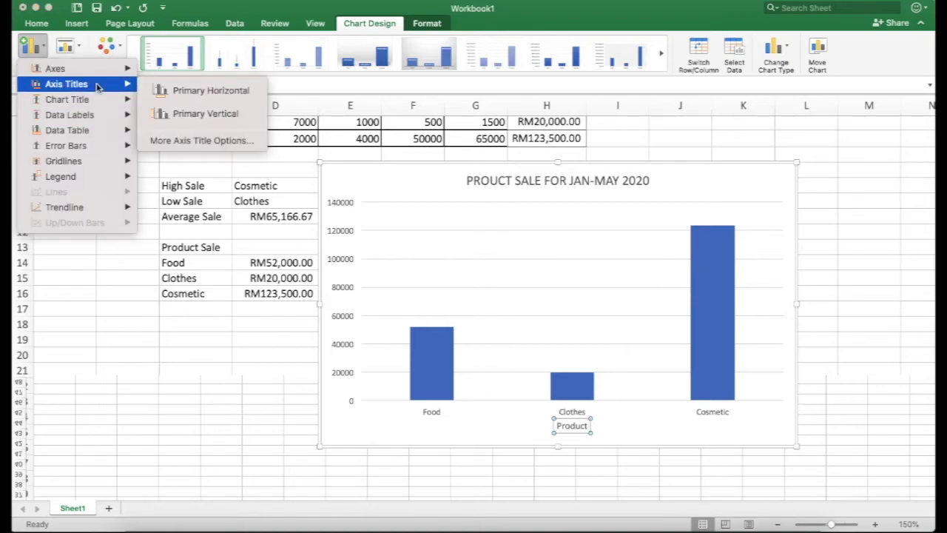
pyautogui.click(238, 116)
pyautogui.doubleClick(340, 309)
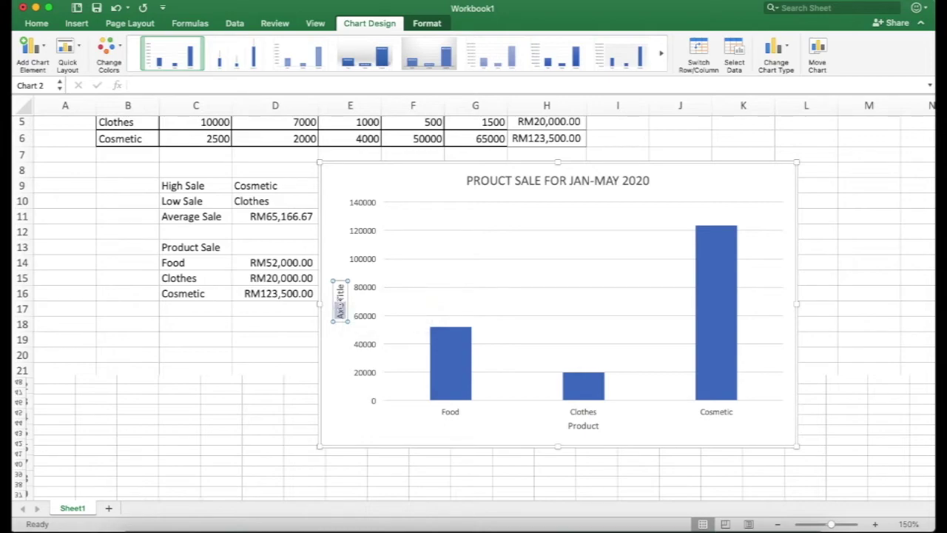
pyautogui.tripleClick(340, 310)
pyautogui.write('Product Sale Value (RM)')
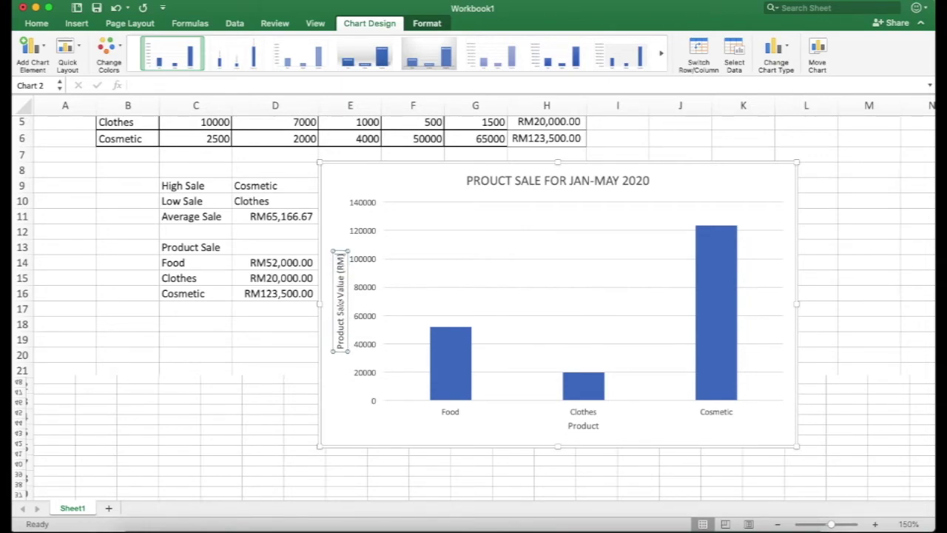
pyautogui.click(867, 311)
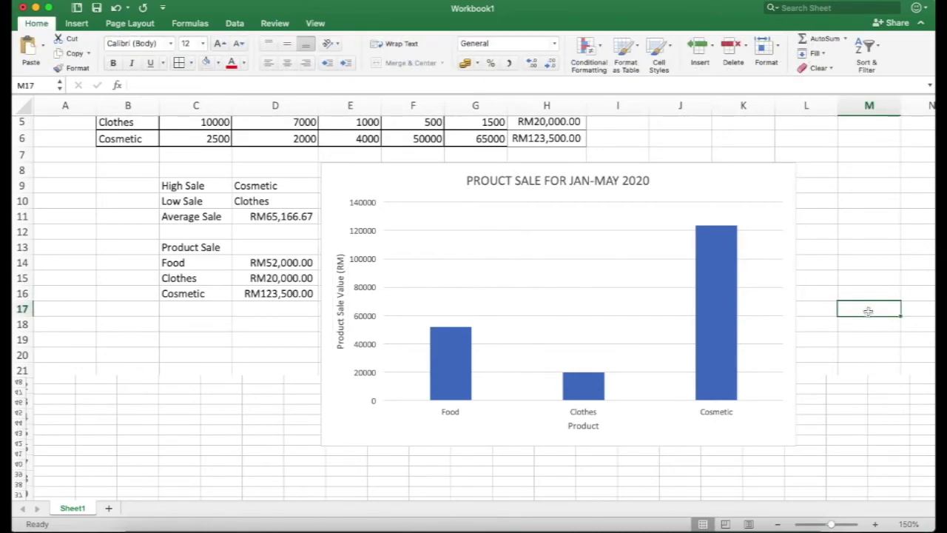
pyautogui.moveTo(728, 232)
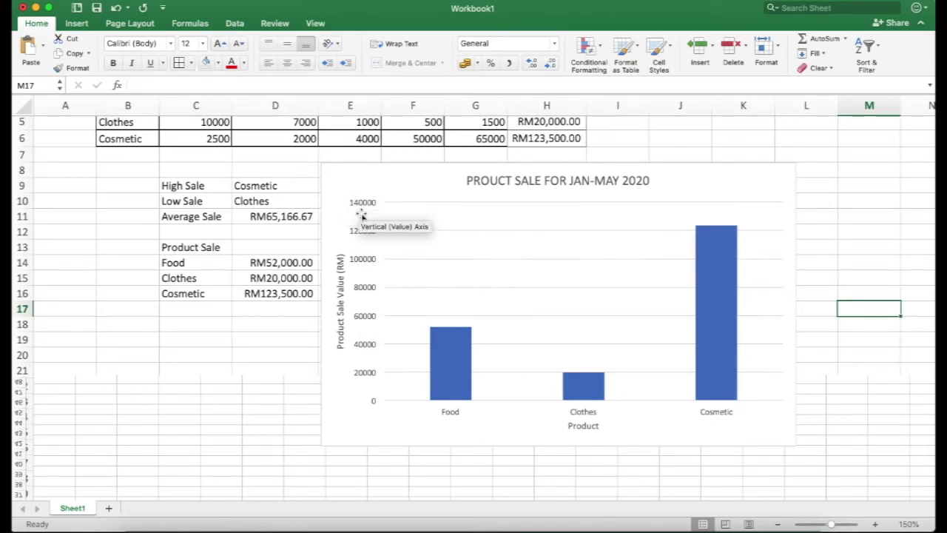
pyautogui.click(715, 259)
pyautogui.click(601, 230)
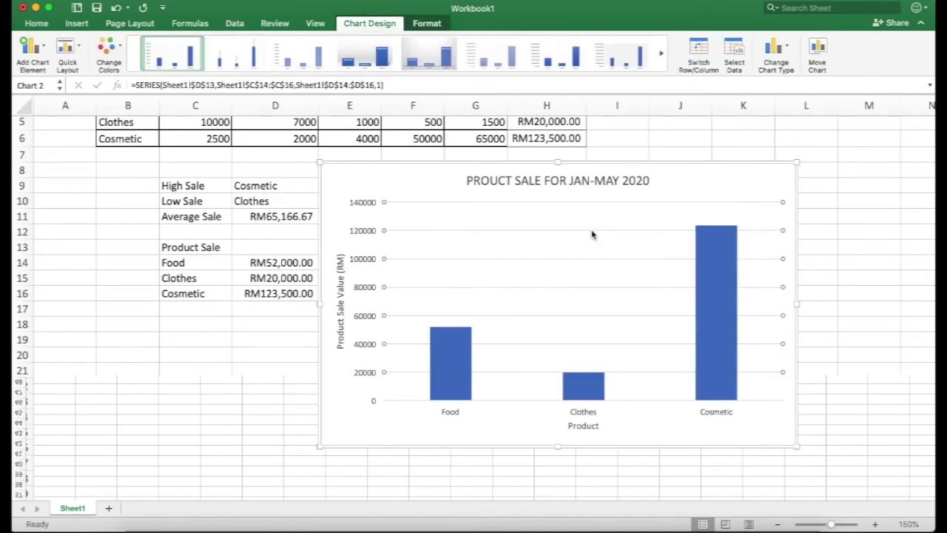
pyautogui.click(42, 48)
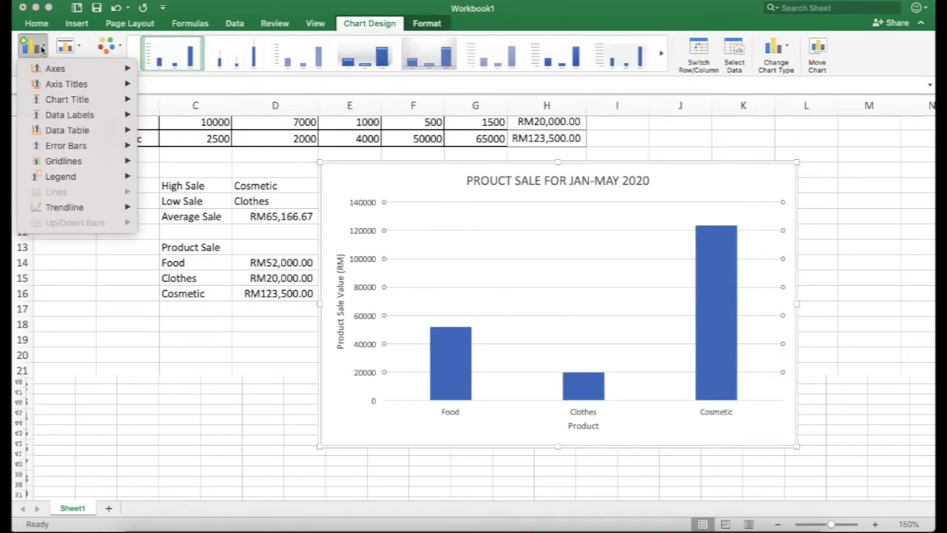
pyautogui.moveTo(101, 119)
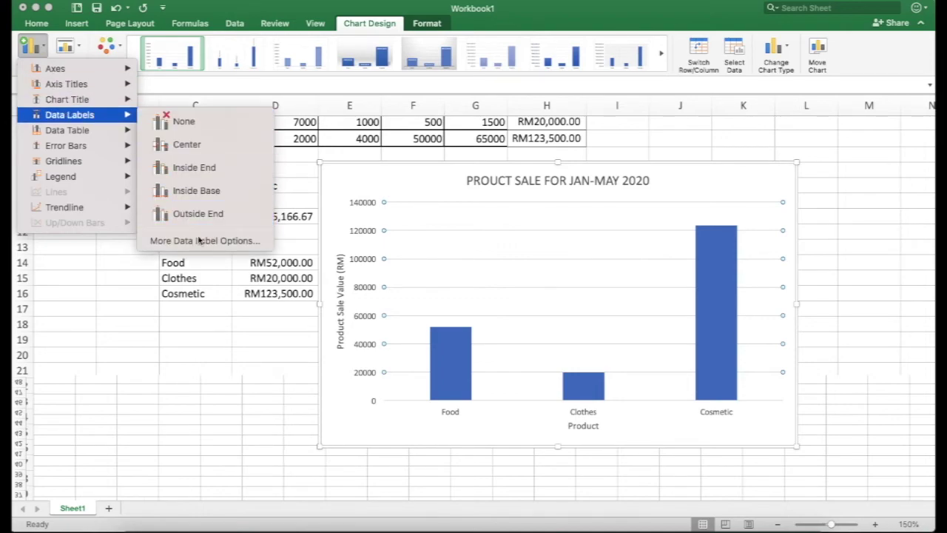
pyautogui.click(210, 355)
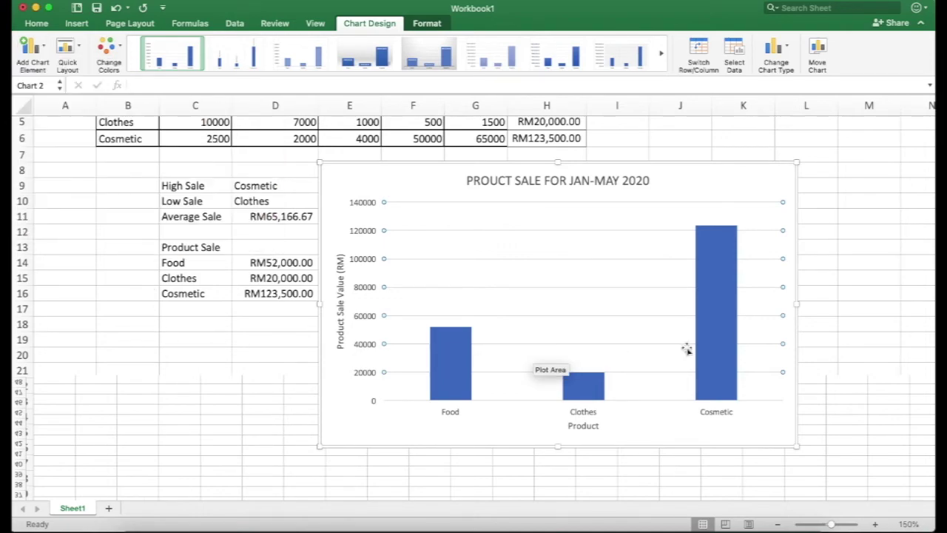
# Step: Add data labels to the Food, Clothes and Cosmetic columns in the chart
pyautogui.rightClick(715, 236)
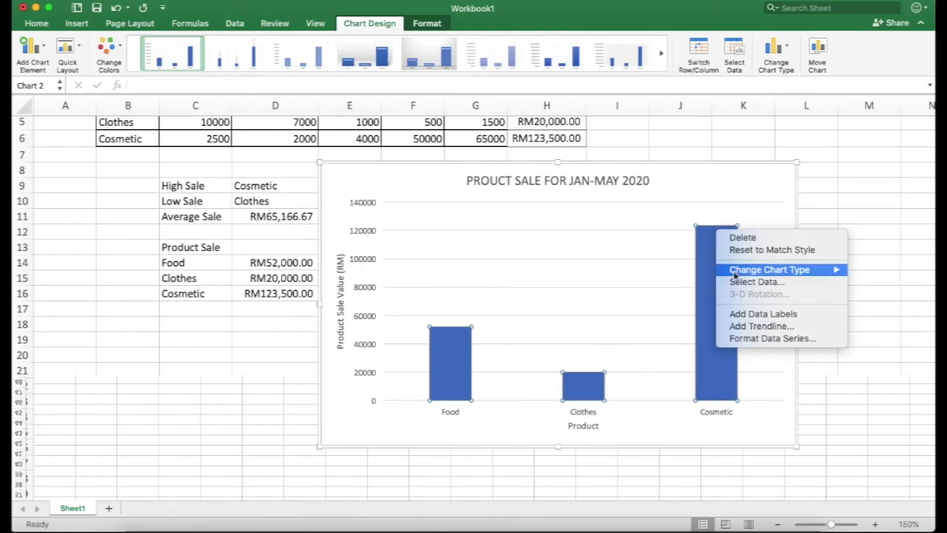
pyautogui.click(751, 319)
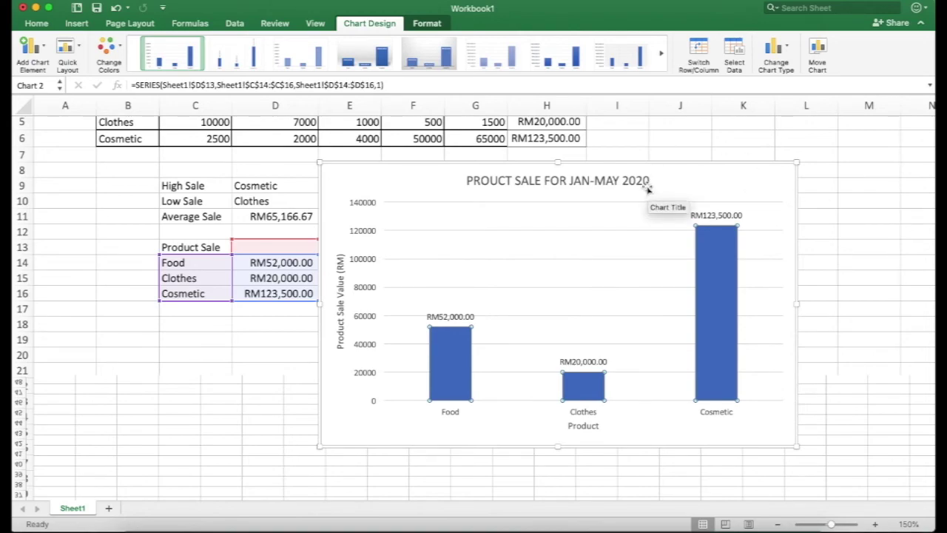
# Step: Recolor the chart's columns with the yellow monochromatic color palette and deselect the chart
pyautogui.click(108, 48)
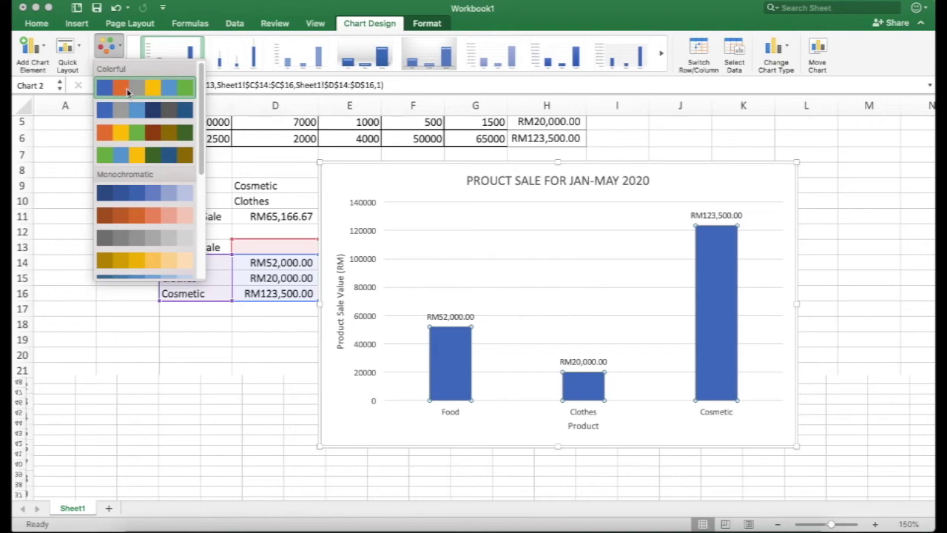
pyautogui.click(123, 89)
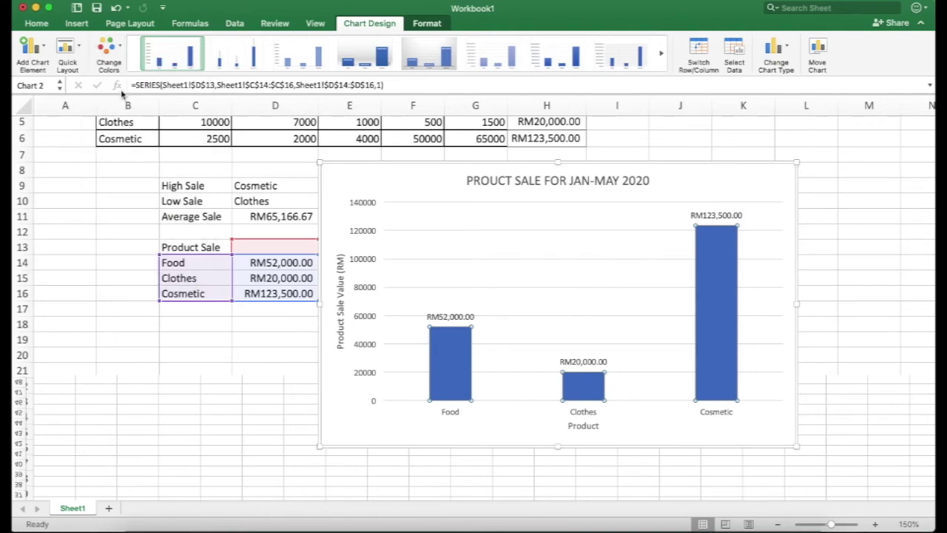
pyautogui.click(107, 48)
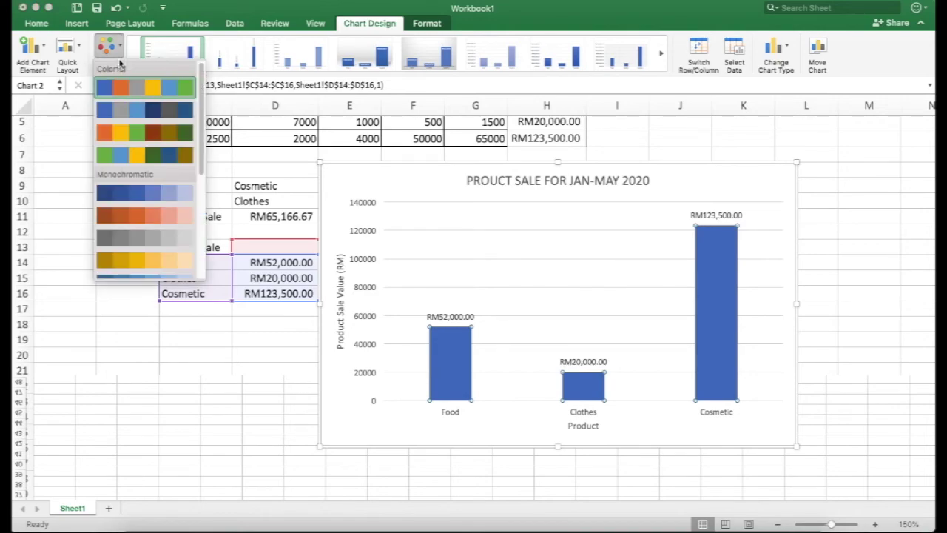
pyautogui.click(129, 262)
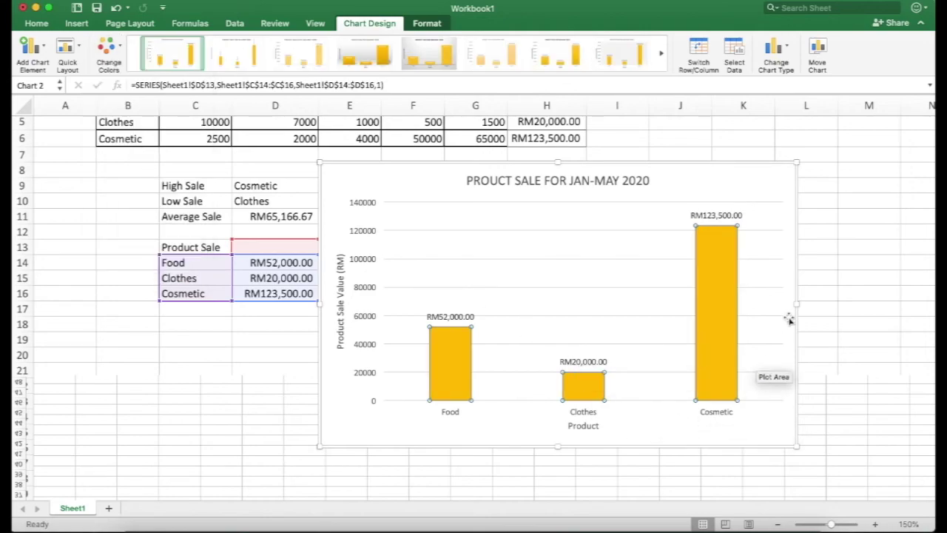
pyautogui.click(835, 294)
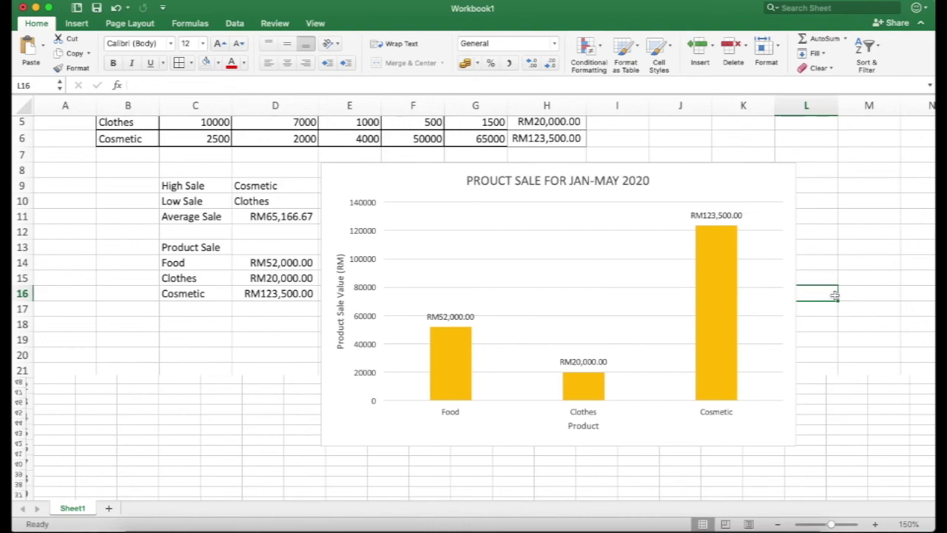
# Step: Highlight the TOTAL column range H3:H6 in the sales table for review
pyautogui.scroll(3, 836, 186)
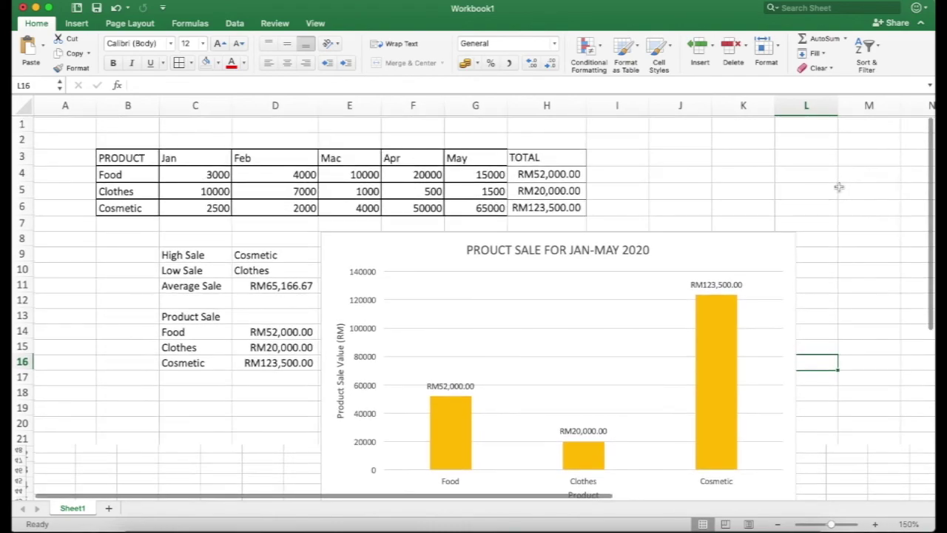
pyautogui.moveTo(547, 156); pyautogui.dragTo(569, 206)
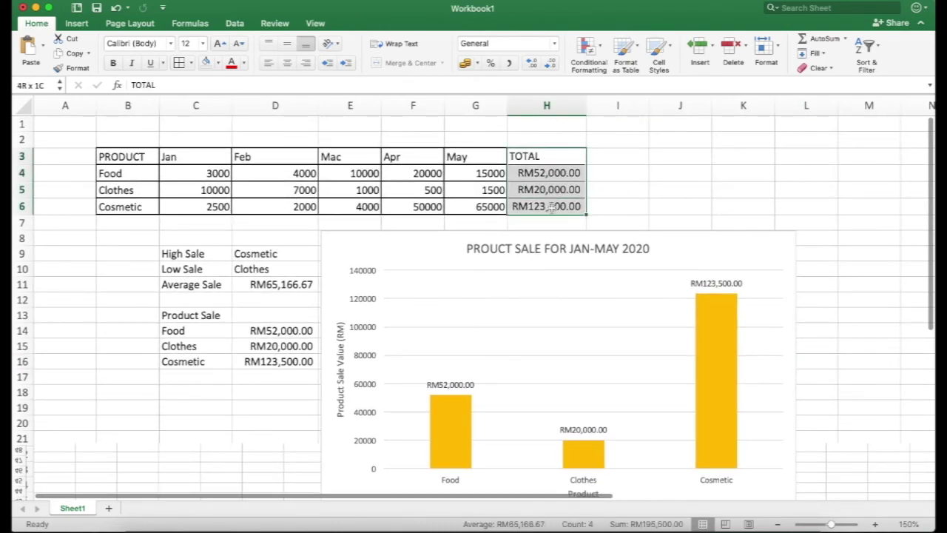
pyautogui.click(244, 63)
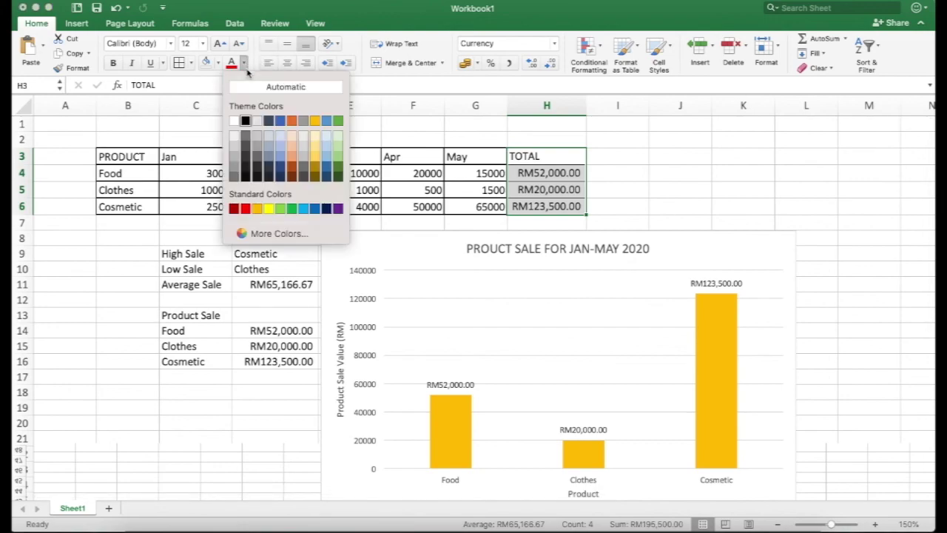
pyautogui.click(257, 208)
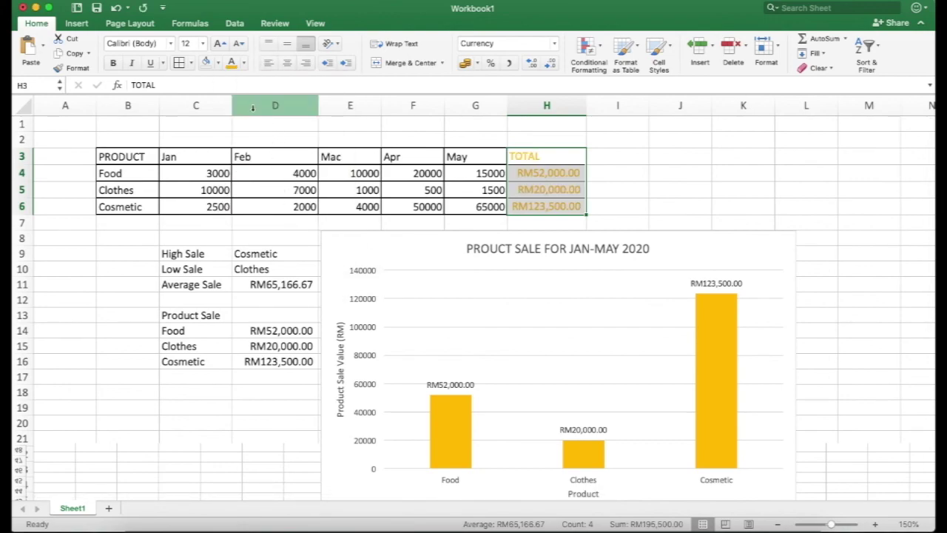
pyautogui.press('super+z')
# Step: Fill the TOTAL column cells H3:H6 and the Product Sale summary cells C13:D16 with the standard orange color
pyautogui.click(218, 65)
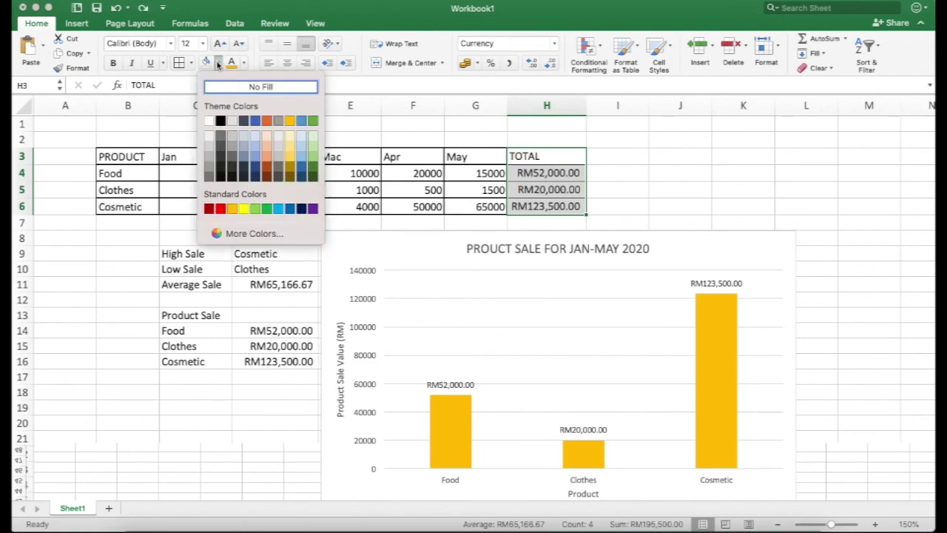
pyautogui.click(234, 209)
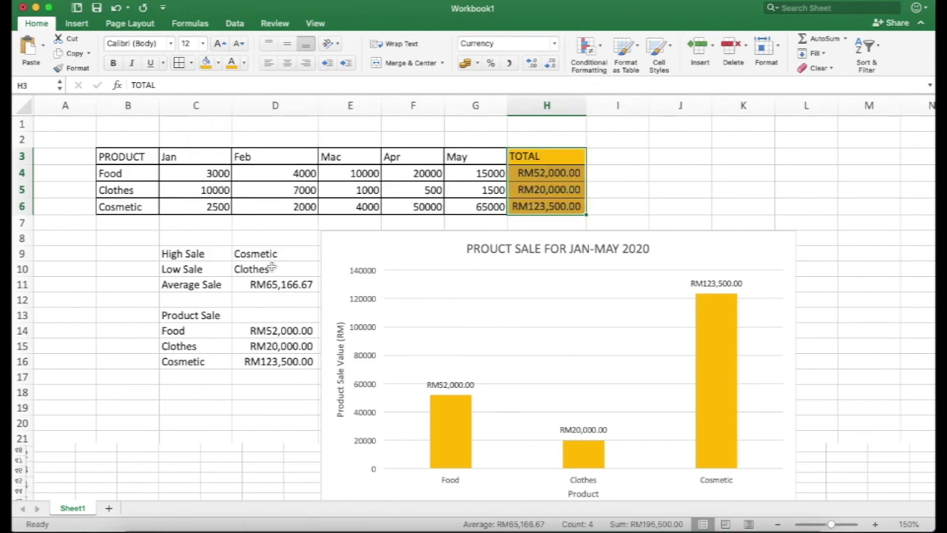
pyautogui.moveTo(177, 315); pyautogui.dragTo(278, 364)
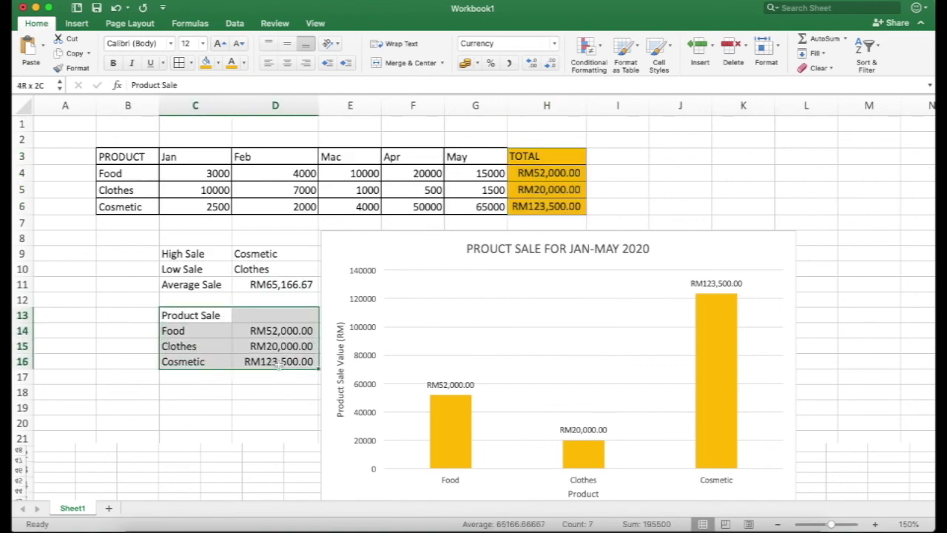
pyautogui.click(207, 62)
pyautogui.click(748, 202)
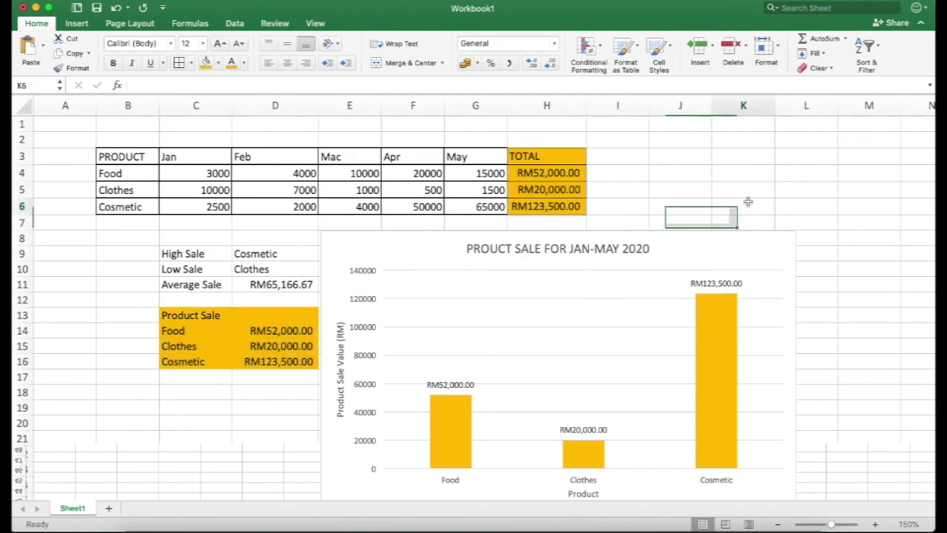